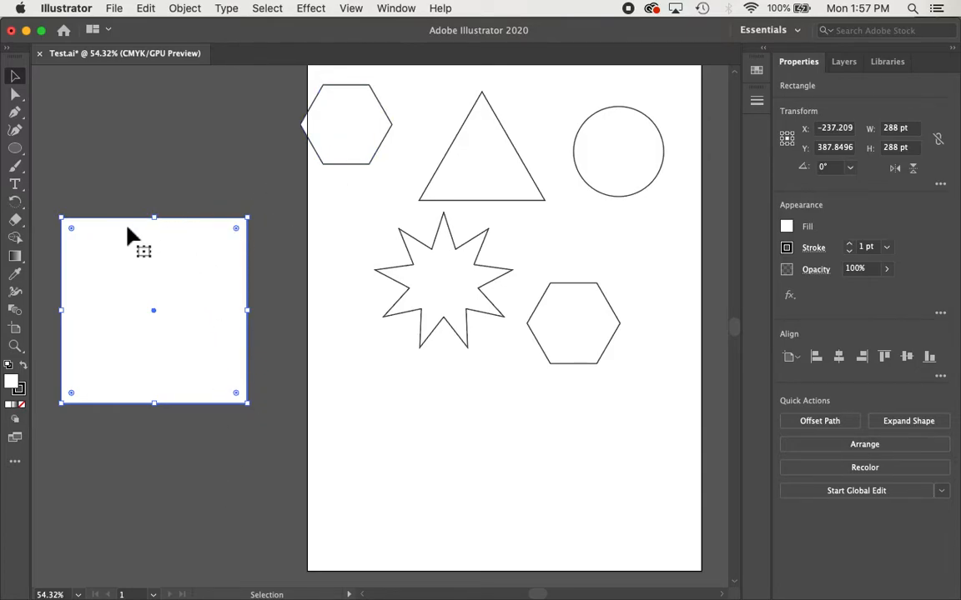
# - Move the large square onto the artboard's lower left area and shift the upper-left hexagon fully inside the artboard
pyautogui.moveTo(220, 256); pyautogui.dragTo(463, 401)
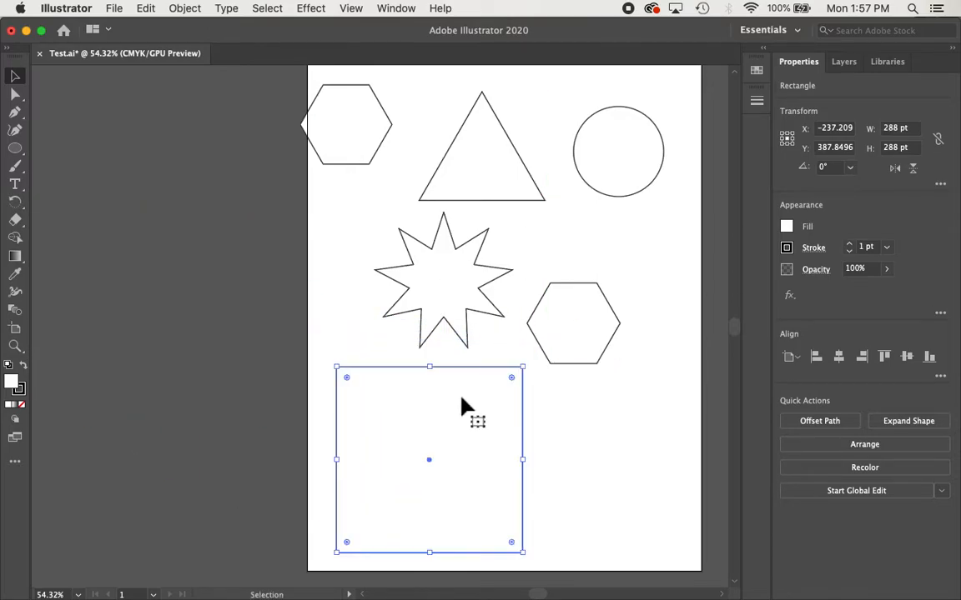
pyautogui.hscroll(5, 463, 405)
pyautogui.hscroll(1, 461, 397)
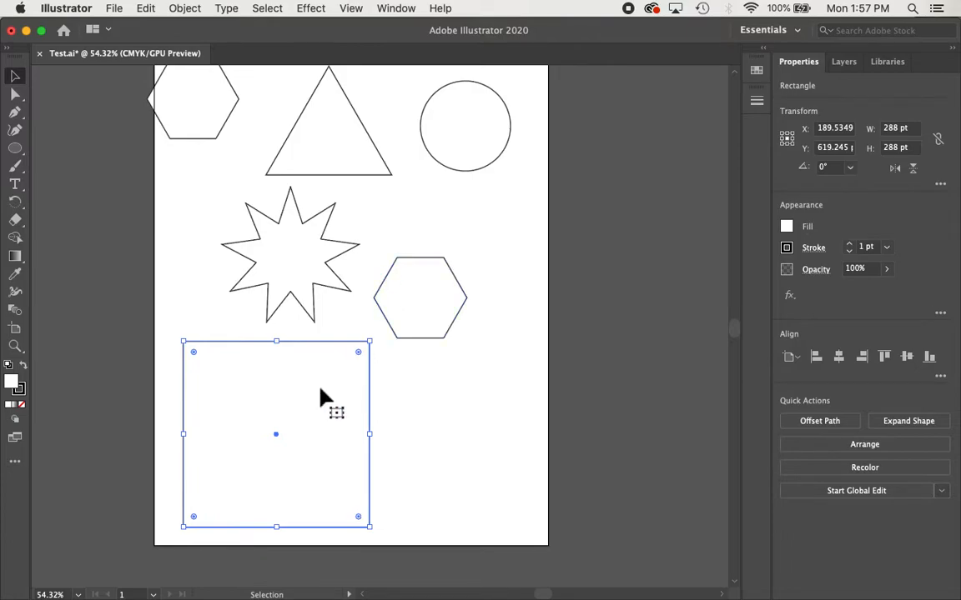
pyautogui.scroll(3, 377, 345)
pyautogui.hscroll(2, 377, 345)
pyautogui.moveTo(187, 140); pyautogui.dragTo(215, 144)
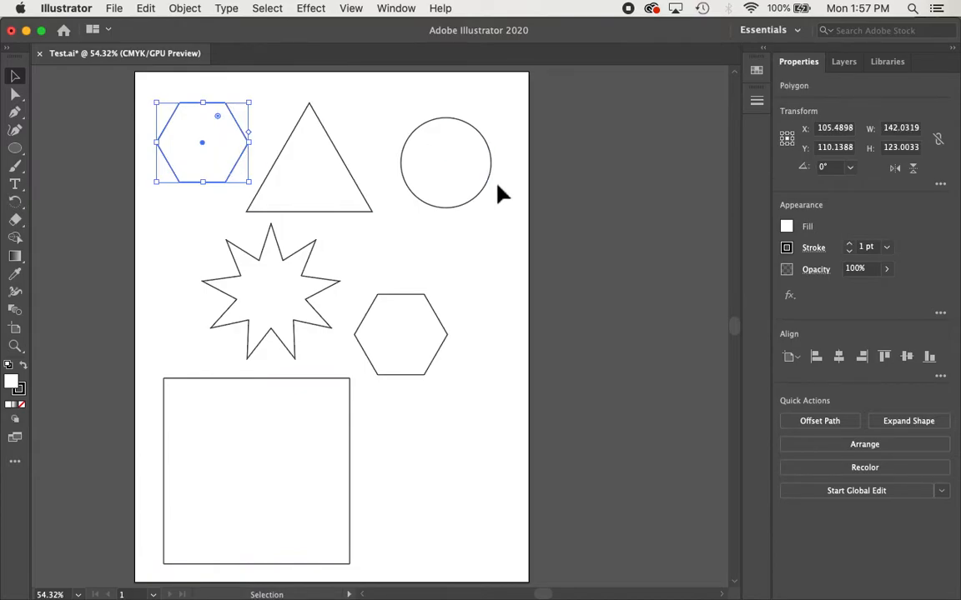
# - Fill the circle with the red swatch
pyautogui.click(437, 194)
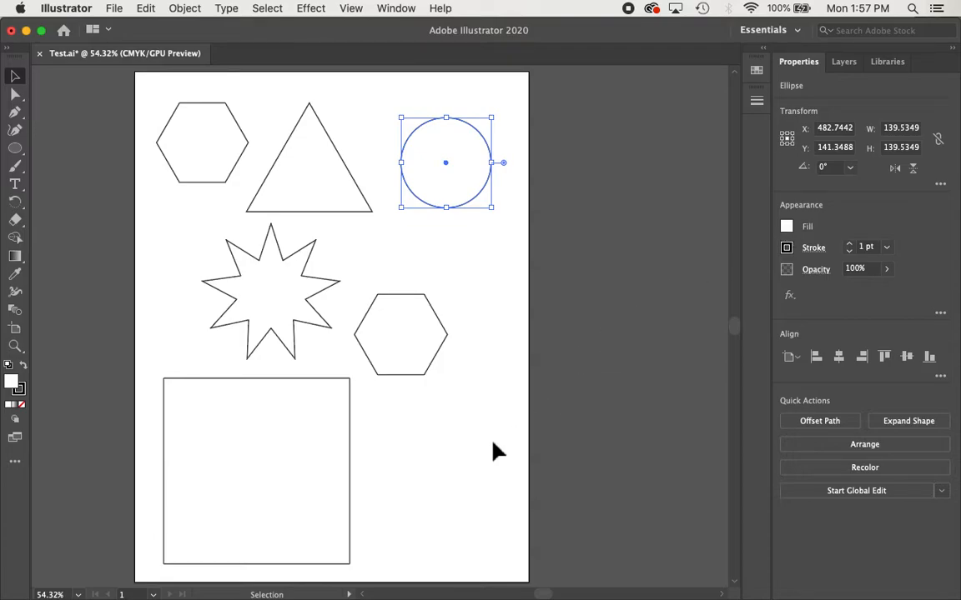
pyautogui.click(787, 228)
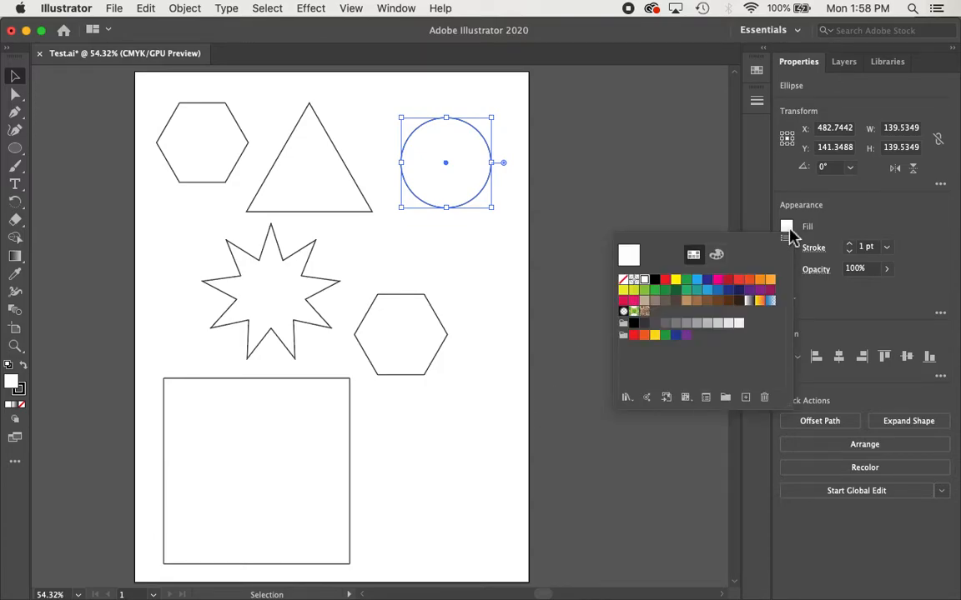
pyautogui.click(667, 281)
pyautogui.click(860, 212)
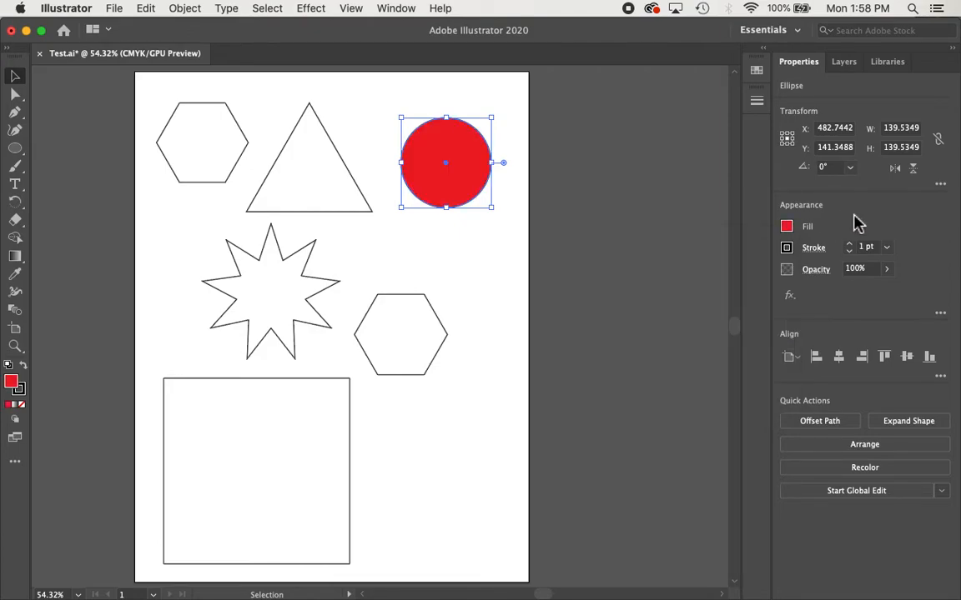
pyautogui.click(758, 72)
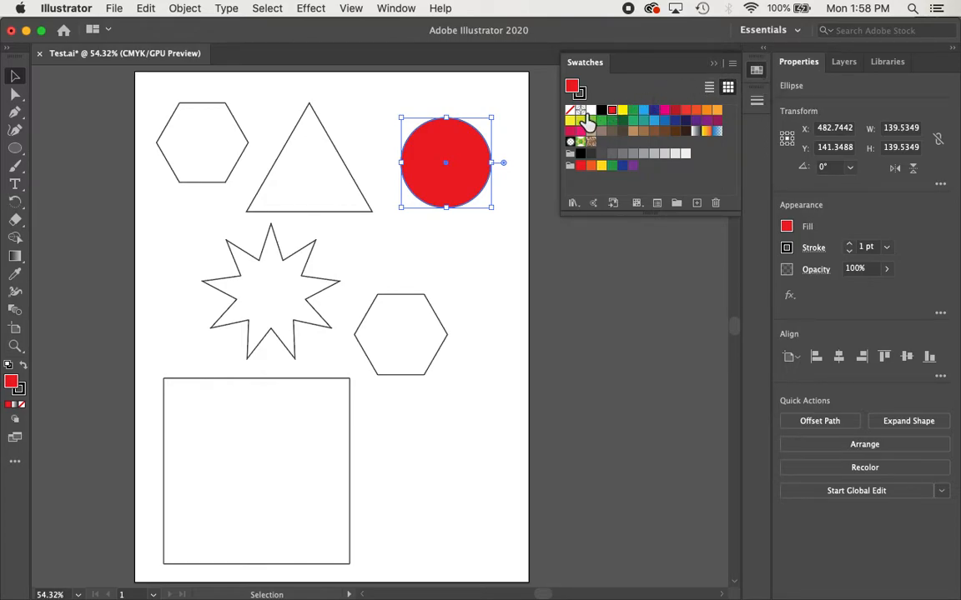
pyautogui.click(715, 65)
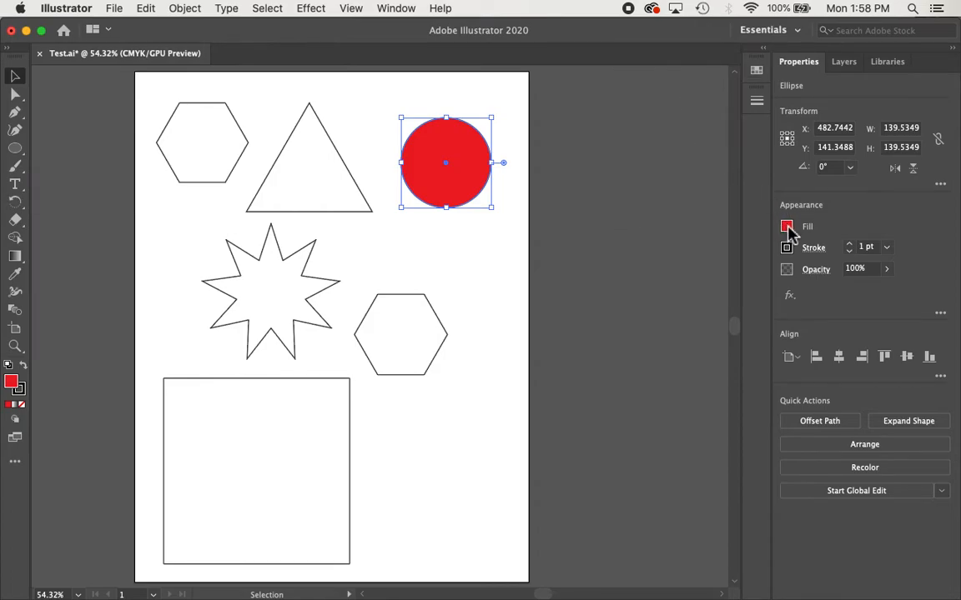
# - Fill the triangle with a light blue swatch
pyautogui.click(352, 193)
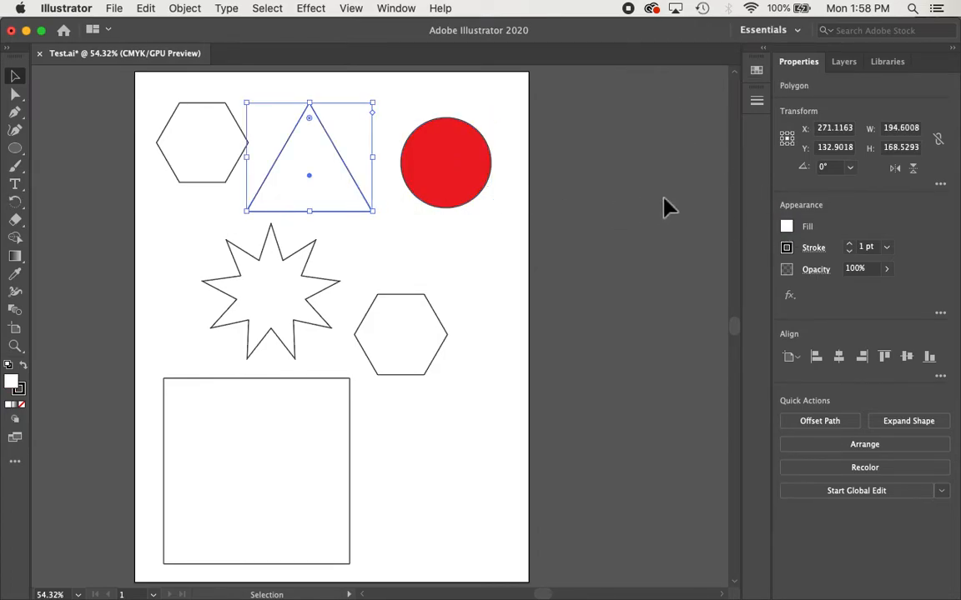
pyautogui.click(786, 227)
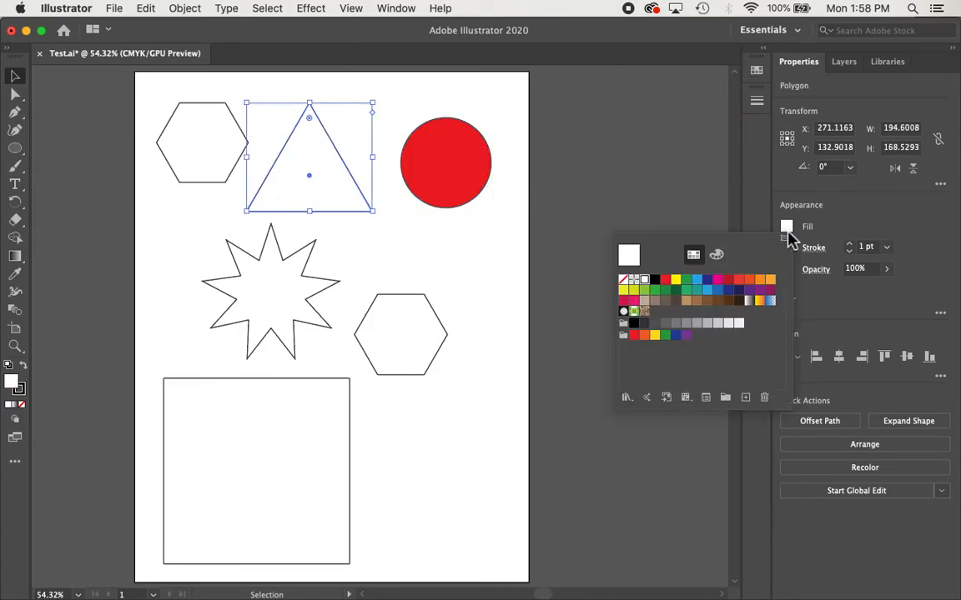
pyautogui.click(708, 290)
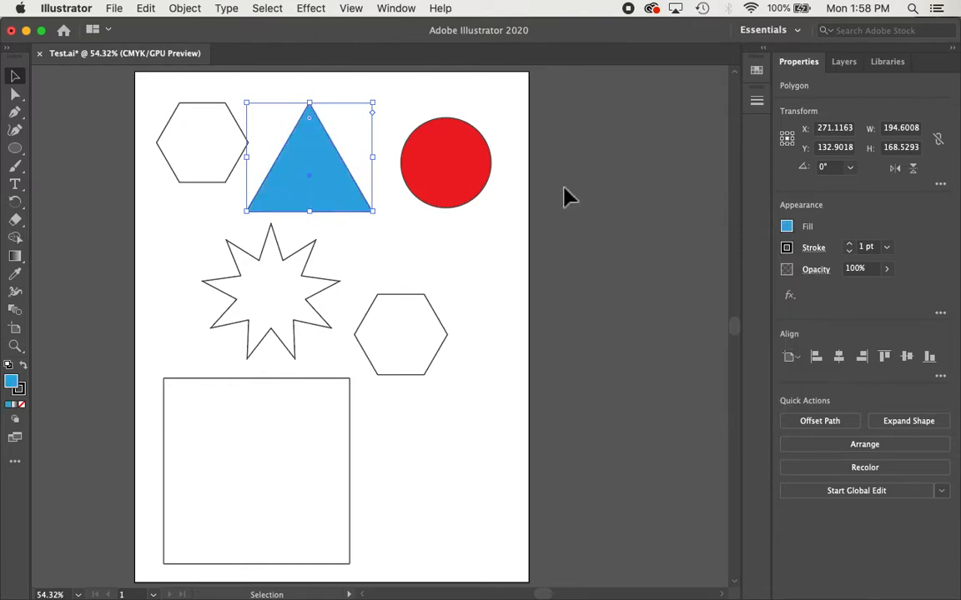
# - Apply a green stroke to the red circle
pyautogui.click(455, 205)
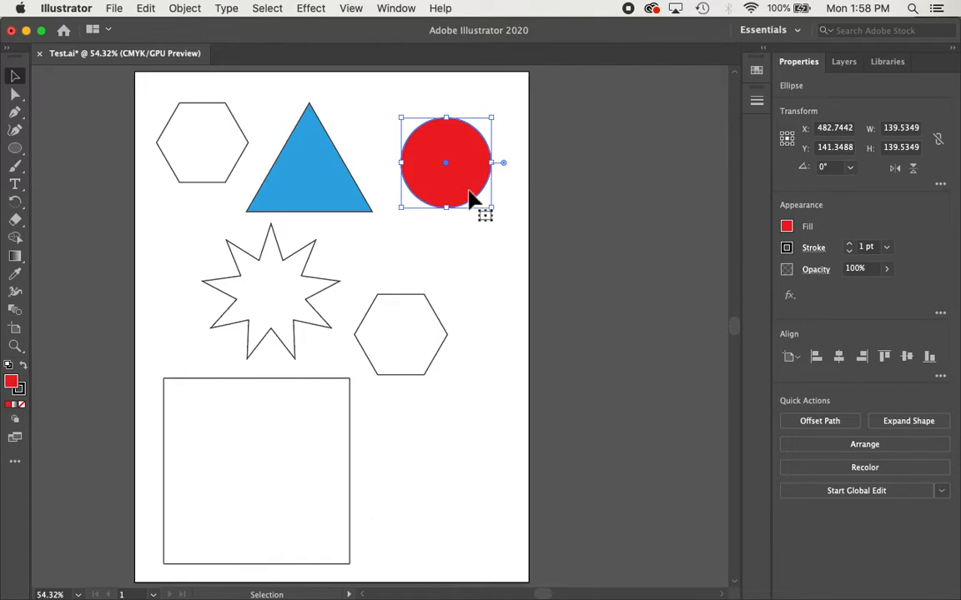
pyautogui.click(789, 250)
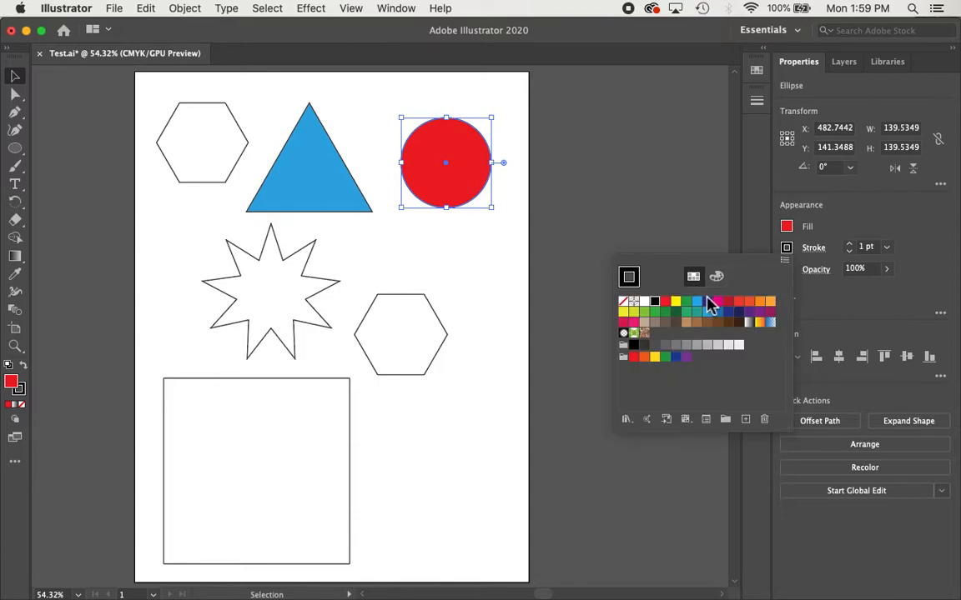
pyautogui.click(689, 312)
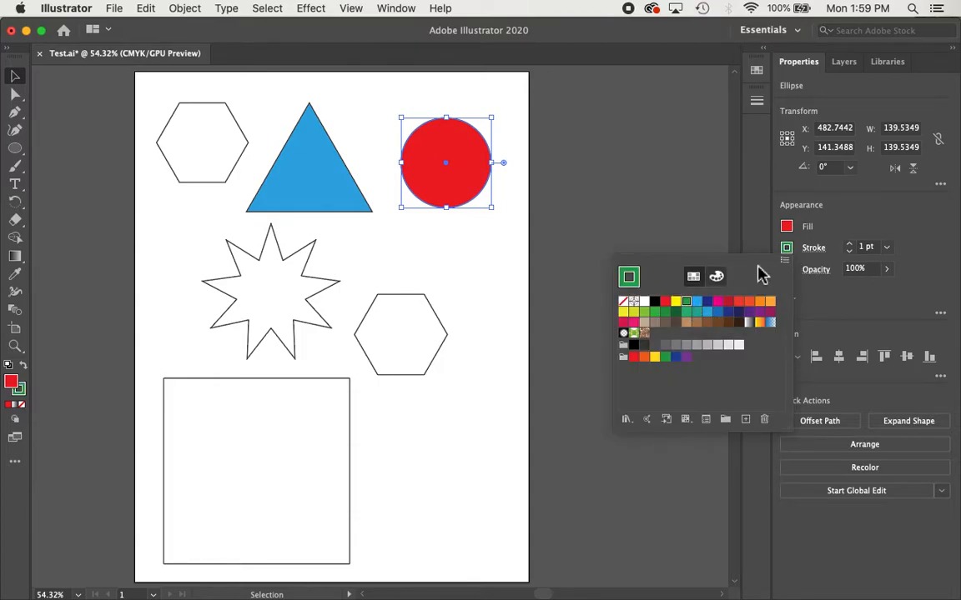
pyautogui.click(909, 226)
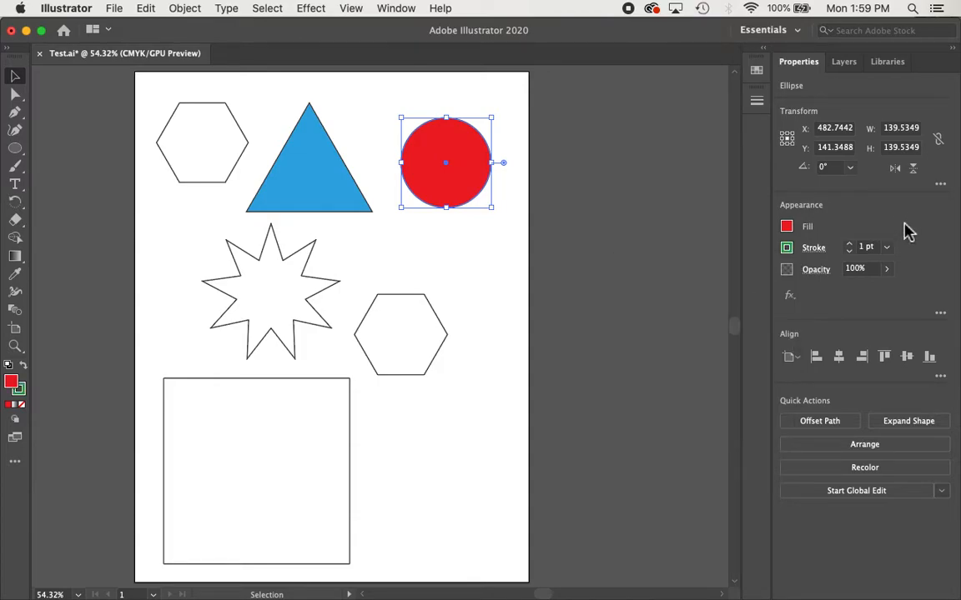
# - Increase the circle's stroke weight to 10 pt and deselect it
pyautogui.click(849, 244)
pyautogui.click(849, 243)
pyautogui.click(849, 244)
pyautogui.click(849, 243)
pyautogui.click(849, 243)
pyautogui.click(849, 243)
pyautogui.click(849, 244)
pyautogui.click(849, 243)
pyautogui.click(849, 244)
pyautogui.click(491, 247)
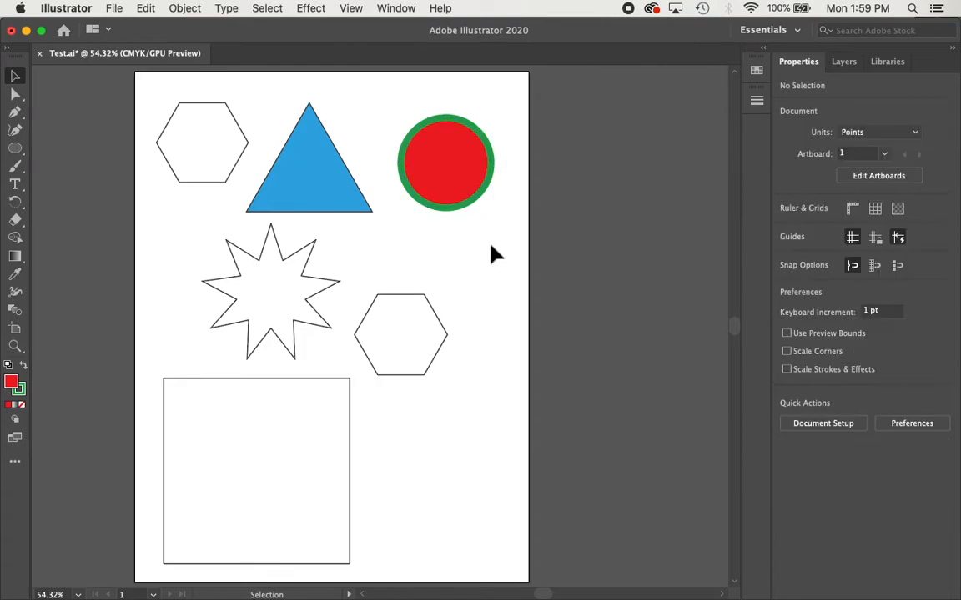
# - Set the circle's stroke to None and move the circle over the lower right corner of the blue triangle
pyautogui.click(488, 203)
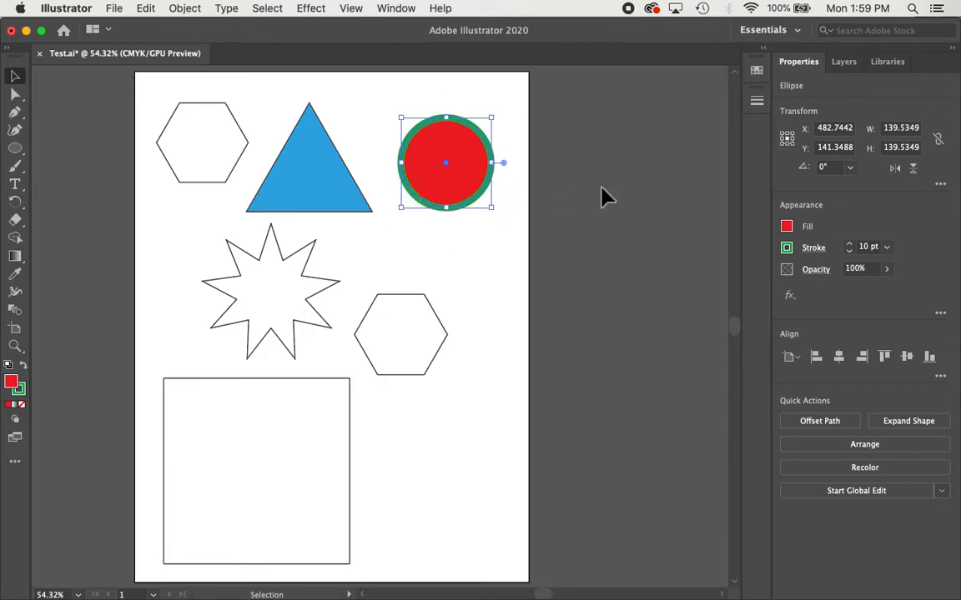
pyautogui.click(787, 248)
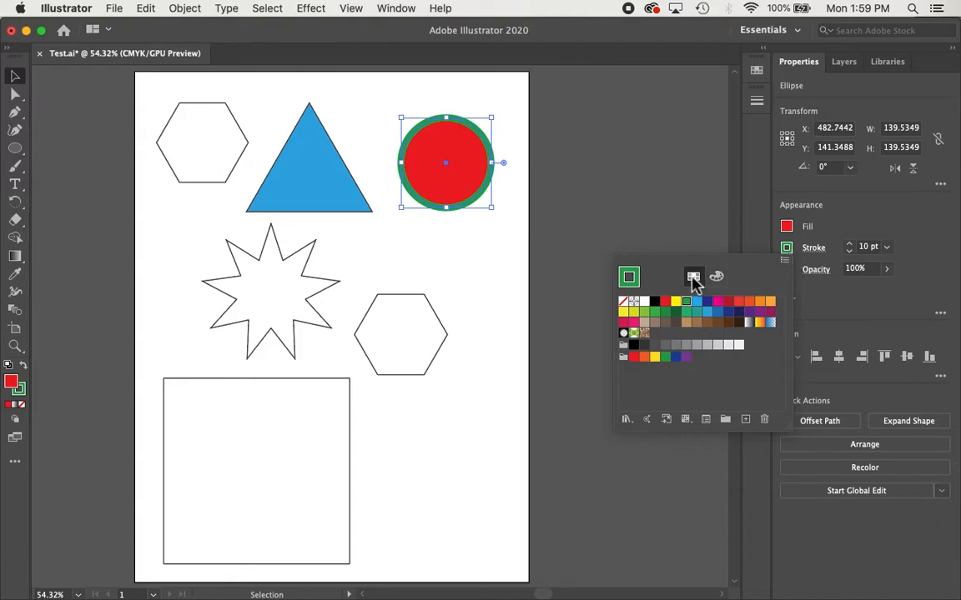
pyautogui.click(624, 305)
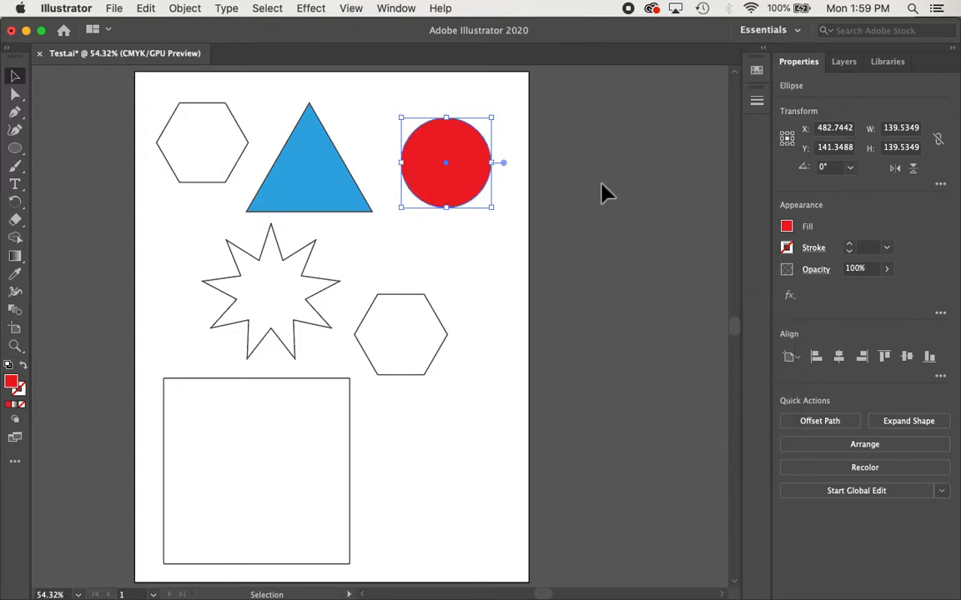
pyautogui.moveTo(478, 189); pyautogui.dragTo(399, 215)
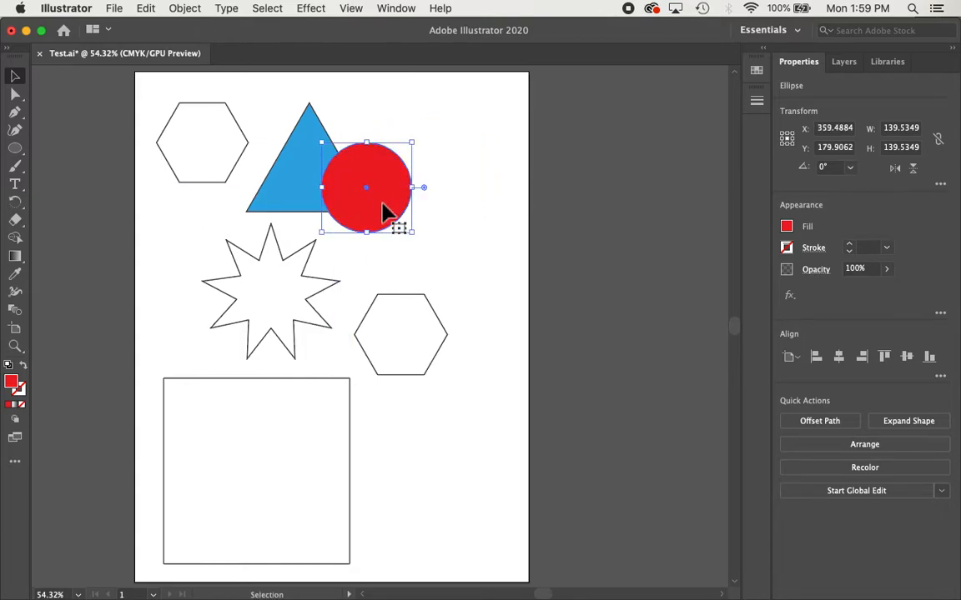
pyautogui.moveTo(377, 168)
pyautogui.mouseDown()
pyautogui.moveTo(373, 154)
pyautogui.moveTo(376, 173)
pyautogui.mouseUp()
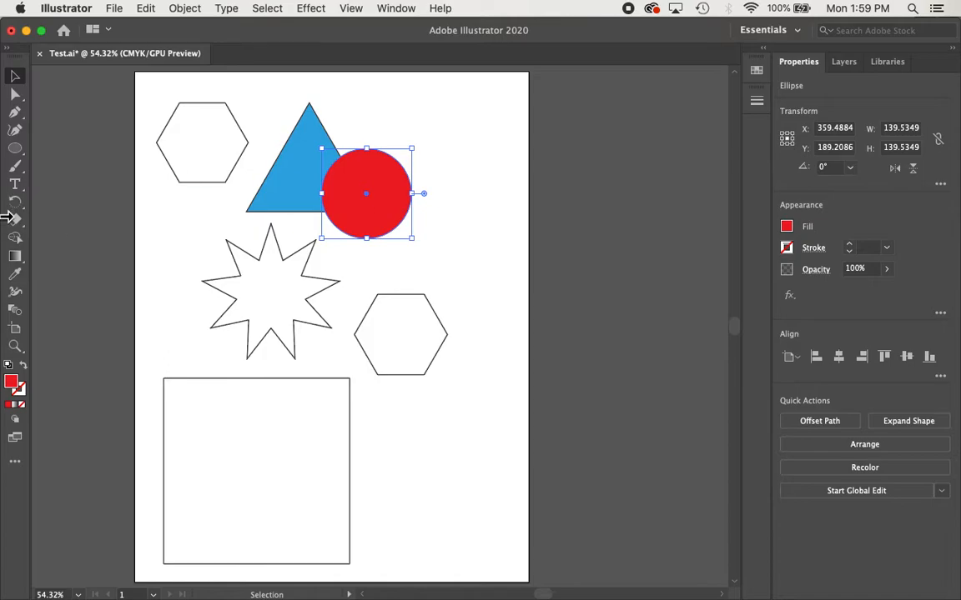
# - Draw a nine-pointed star about 188 by 185 pt near the artboard's top edge, above the red circle
pyautogui.moveTo(15, 148); pyautogui.dragTo(84, 203)
pyautogui.moveTo(407, 131); pyautogui.dragTo(467, 168)
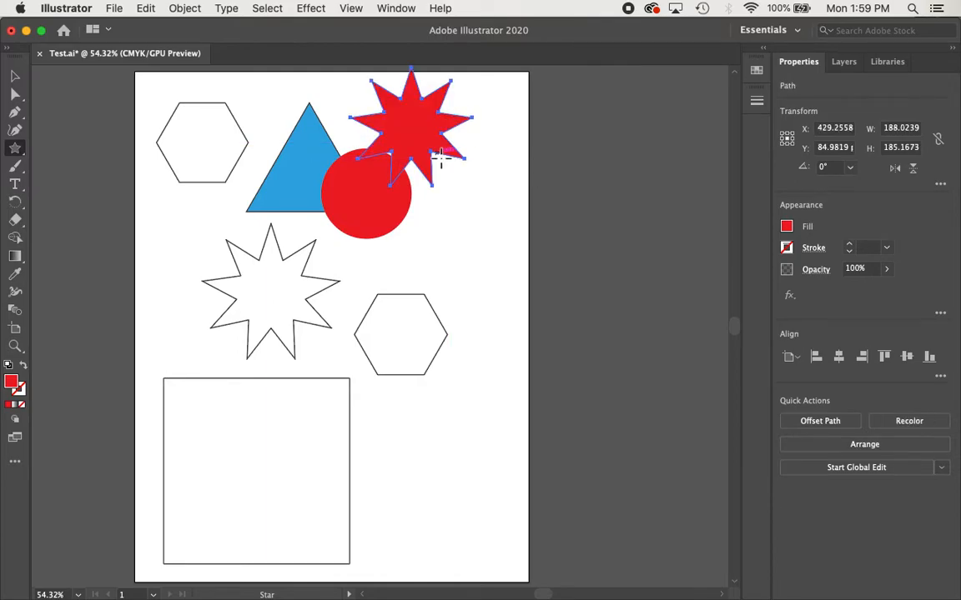
pyautogui.press('v')
# - Fill the new star with yellow and move it down so it overlaps the right side of the red circle
pyautogui.click(787, 226)
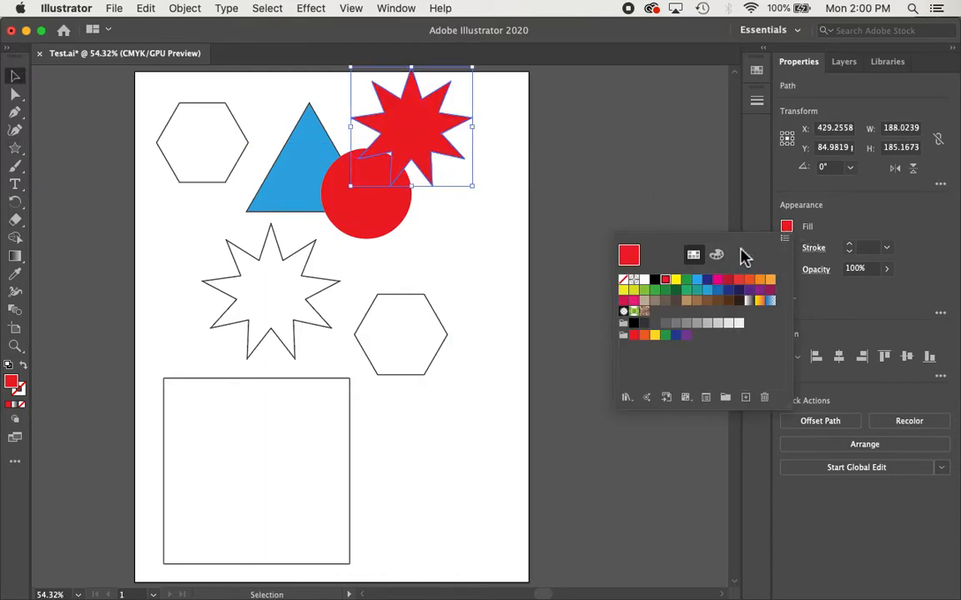
pyautogui.click(676, 280)
pyautogui.moveTo(425, 150); pyautogui.dragTo(435, 204)
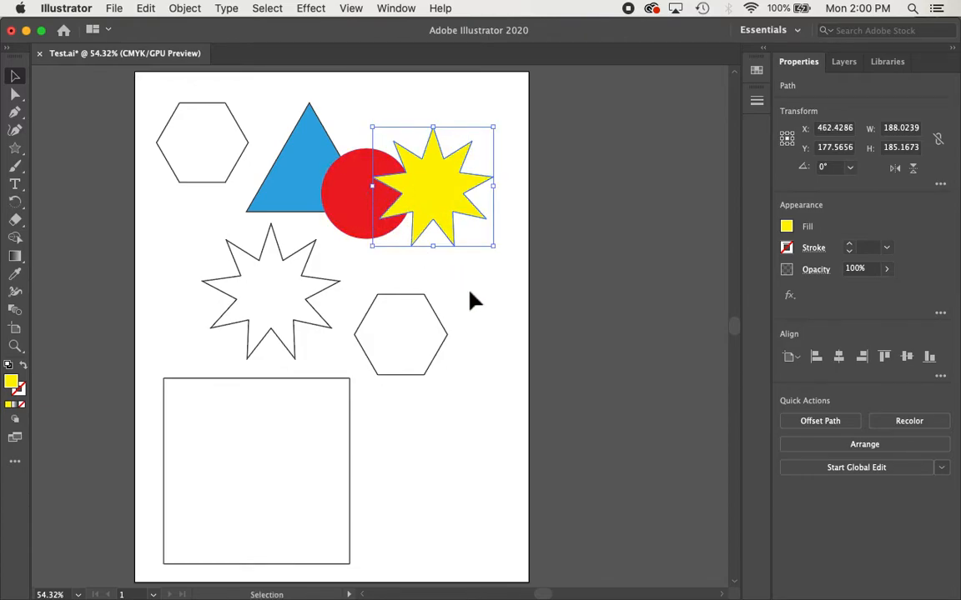
# - Send the yellow star to the back of the stacking order and deselect it
pyautogui.rightClick(432, 185)
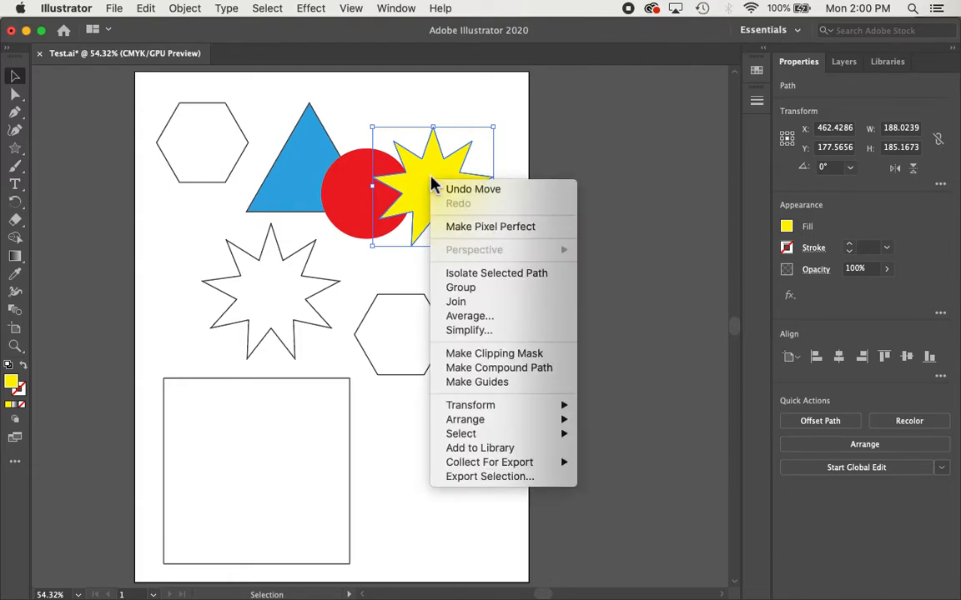
pyautogui.moveTo(517, 423)
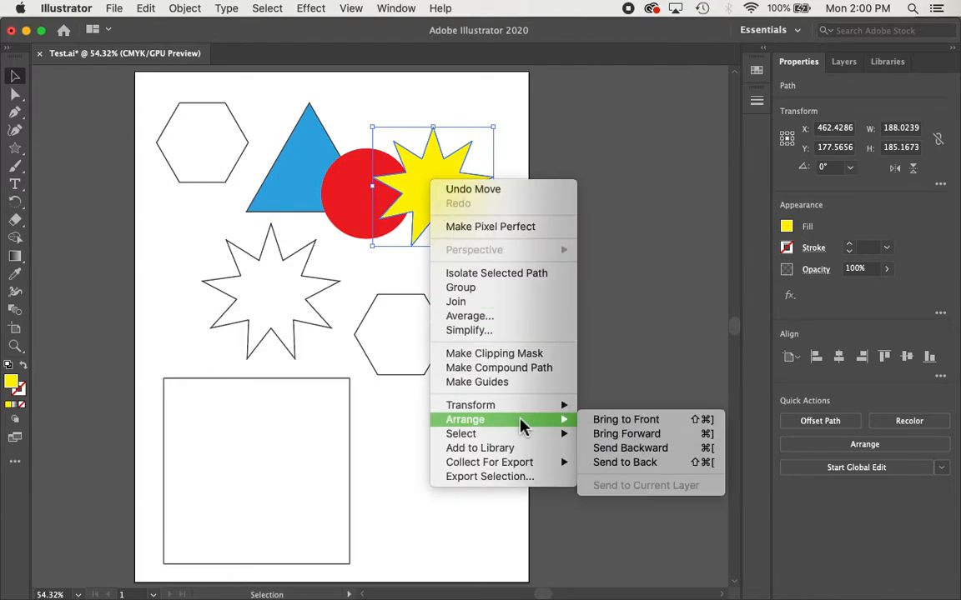
pyautogui.click(661, 472)
pyautogui.click(488, 299)
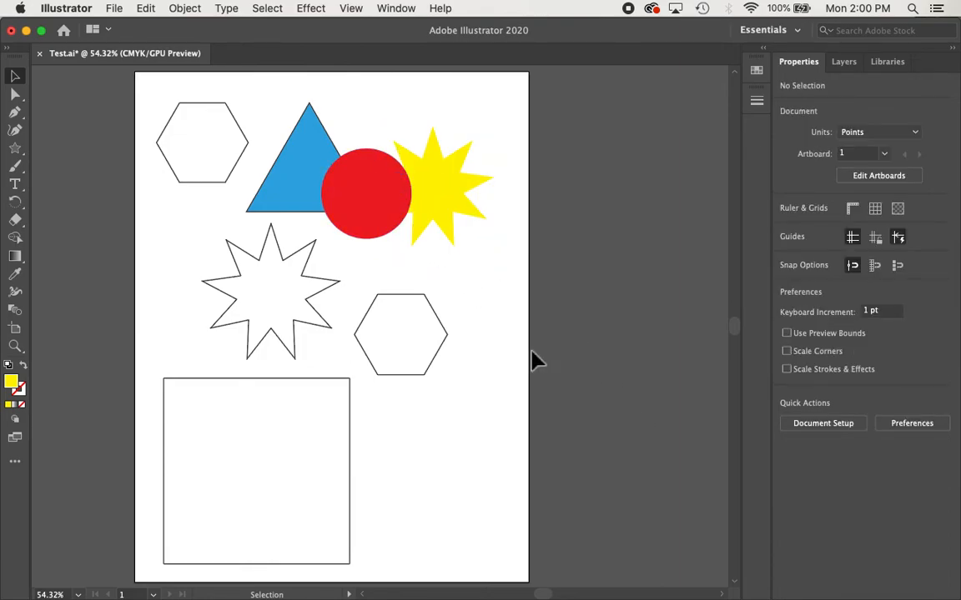
# - Bring the blue triangle to the front, then nudge the red circle slightly down and to the right
pyautogui.click(307, 170)
pyautogui.rightClick(301, 163)
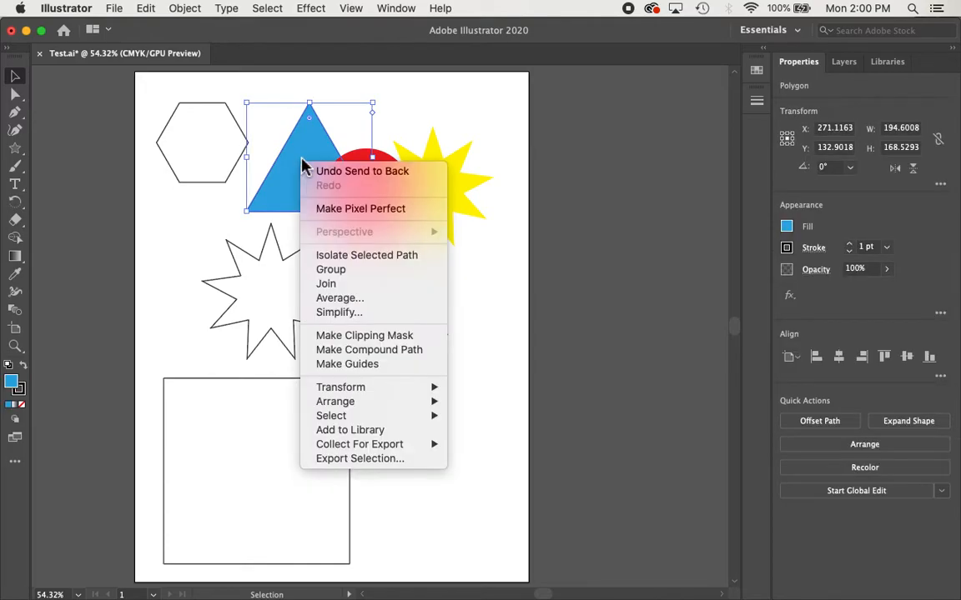
pyautogui.moveTo(388, 403)
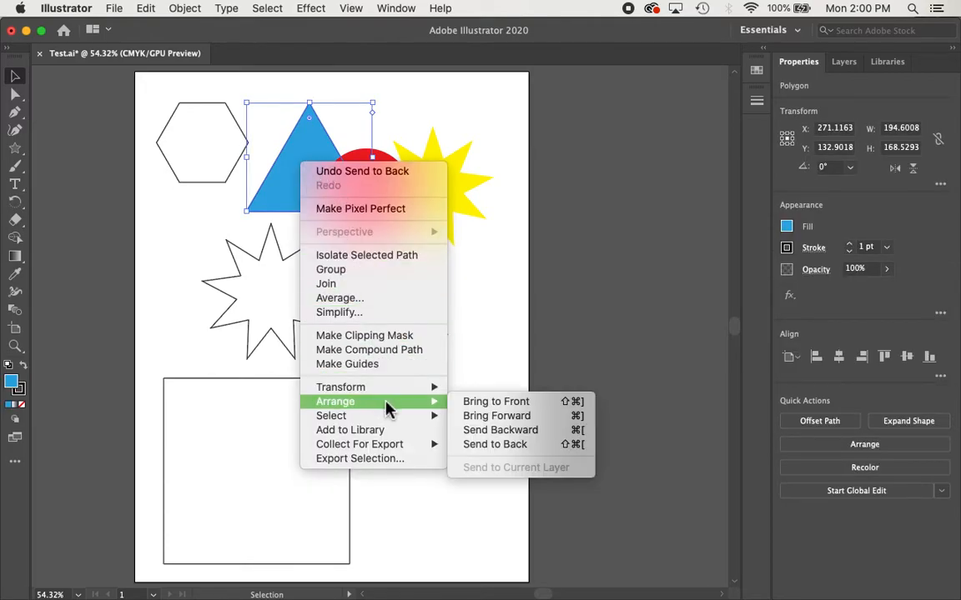
pyautogui.click(492, 409)
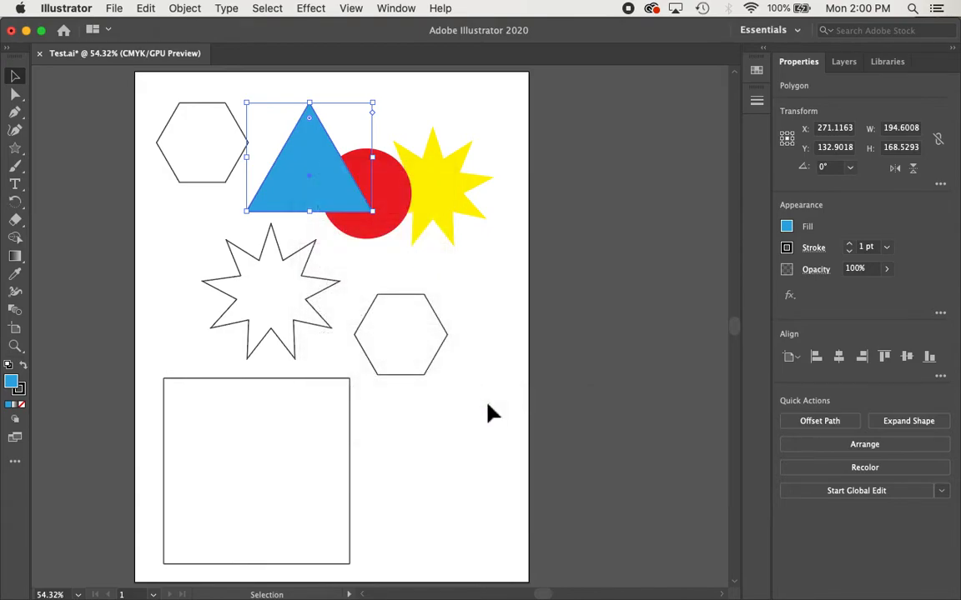
pyautogui.click(492, 330)
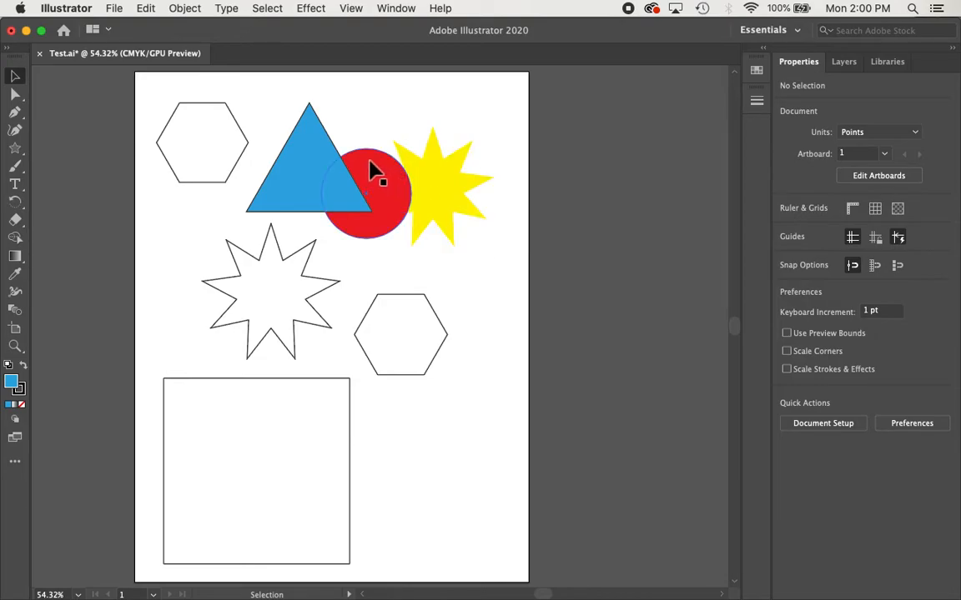
pyautogui.moveTo(373, 171)
pyautogui.mouseDown()
pyautogui.moveTo(427, 217)
pyautogui.moveTo(378, 178)
pyautogui.mouseUp()
# - Set the triangle's fill to None and its stroke weight to 6 pt, then deselect it
pyautogui.click(305, 175)
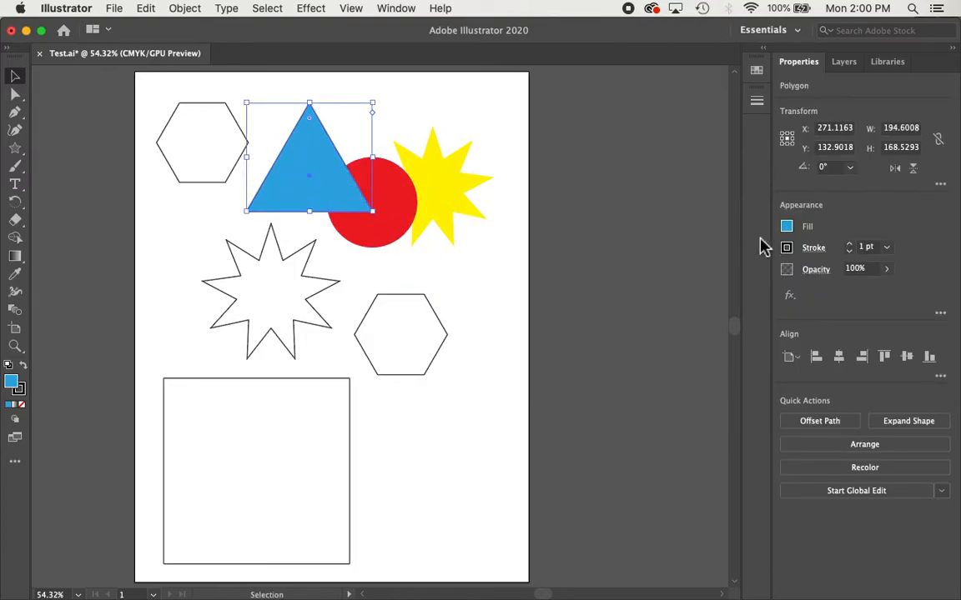
pyautogui.click(786, 229)
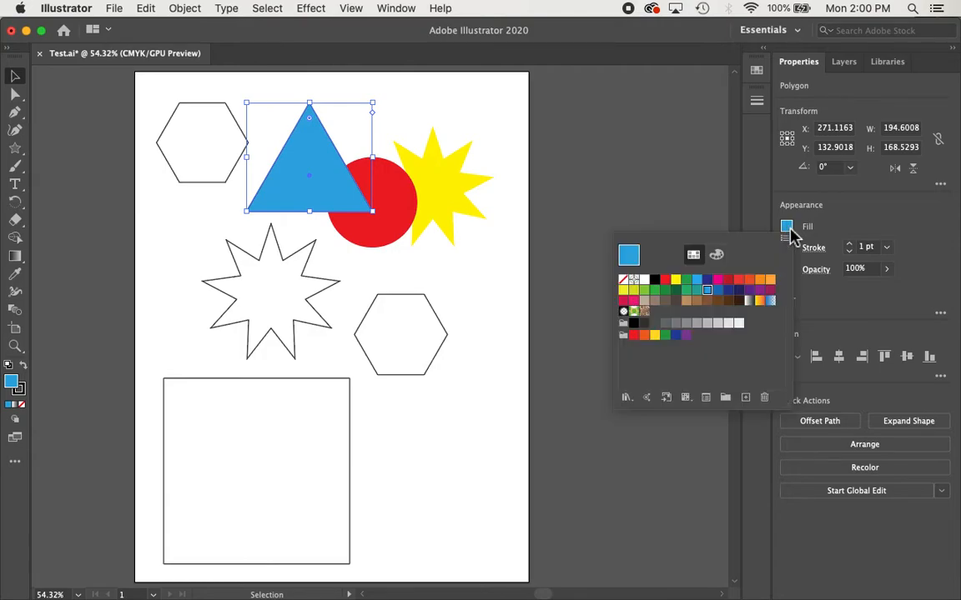
pyautogui.click(625, 286)
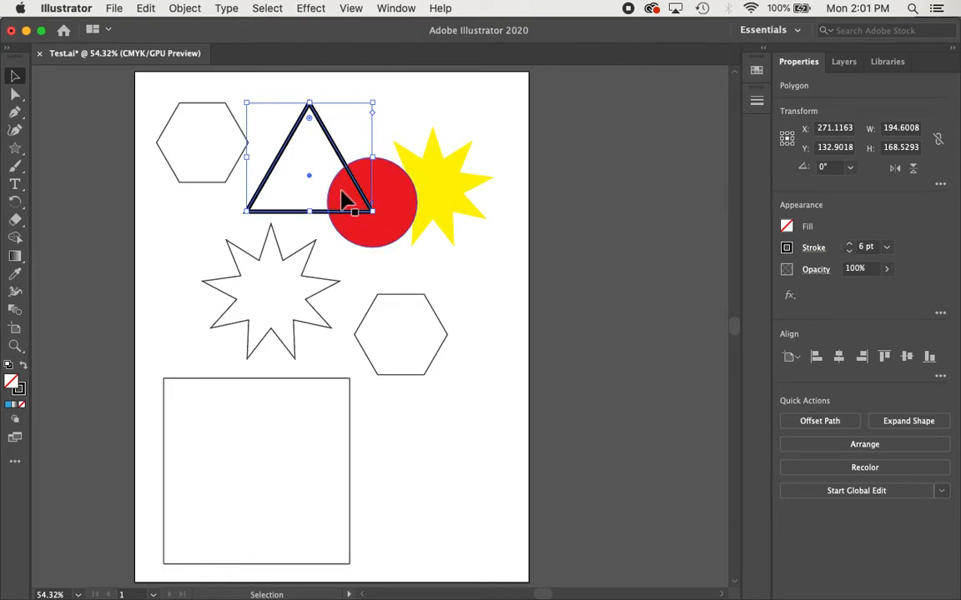
pyautogui.click(515, 135)
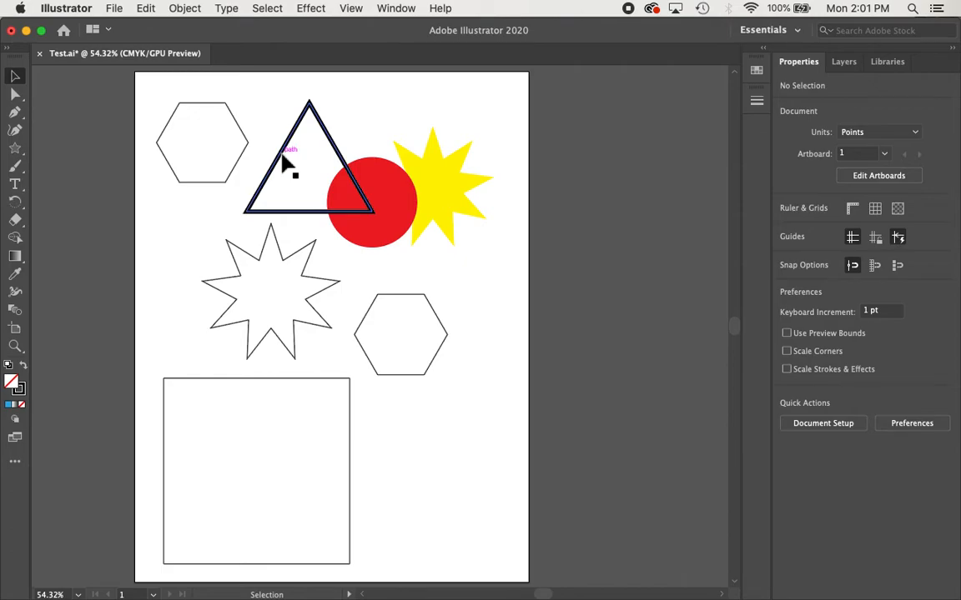
# - Move the outlined triangle slightly down and to the right, fill it with the bright magenta swatch, and deselect it
pyautogui.moveTo(280, 166); pyautogui.dragTo(300, 168)
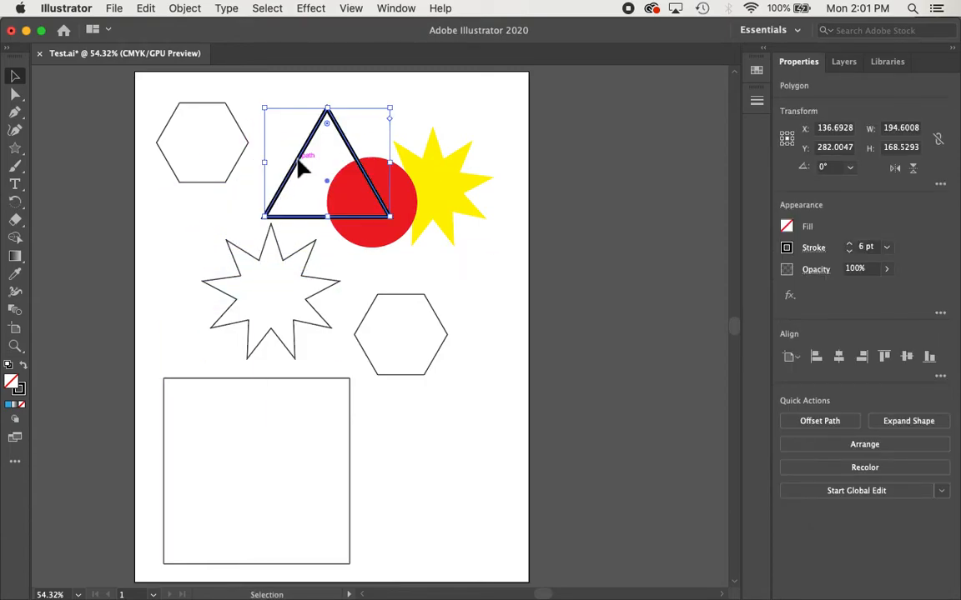
pyautogui.click(787, 227)
pyautogui.click(718, 281)
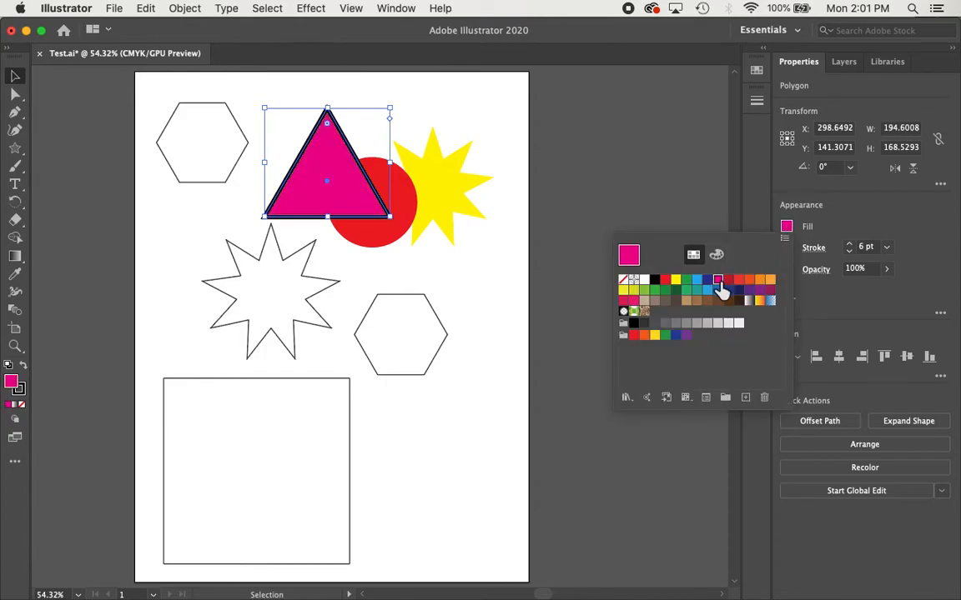
pyautogui.click(538, 185)
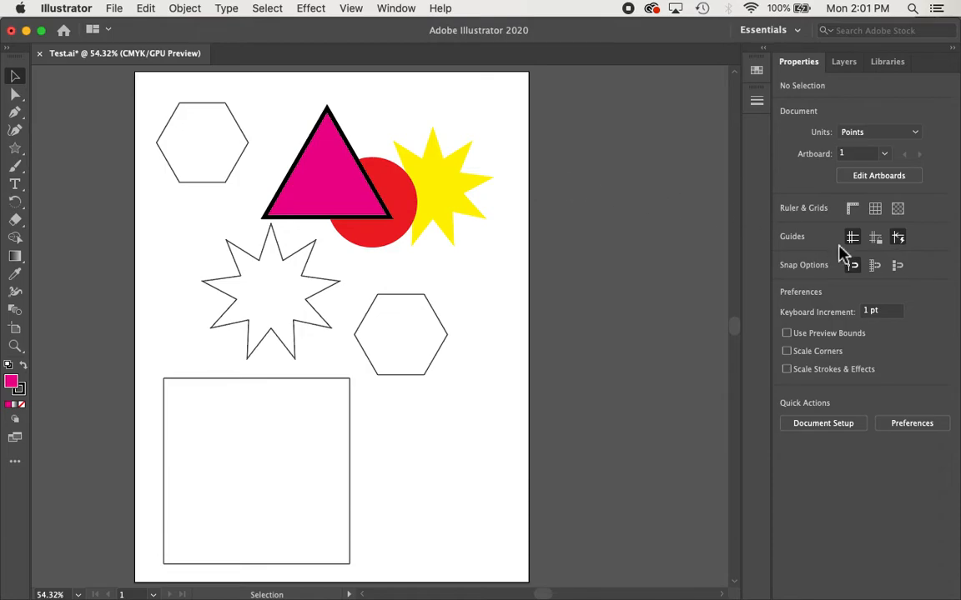
# - Open the triangle's fill in the Color Picker and try various hues and shades, ending on brown 936B12
pyautogui.click(354, 192)
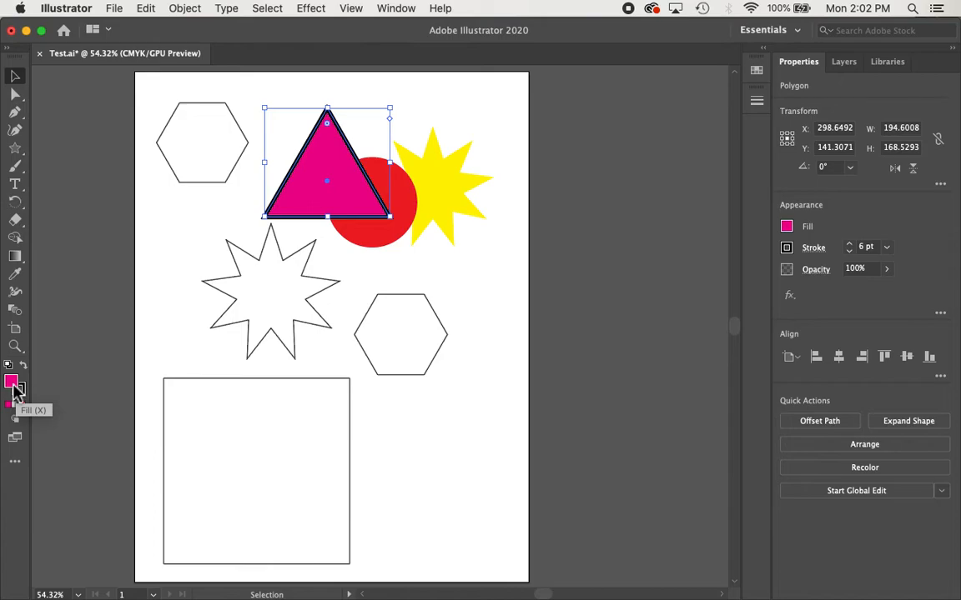
pyautogui.doubleClick(15, 389)
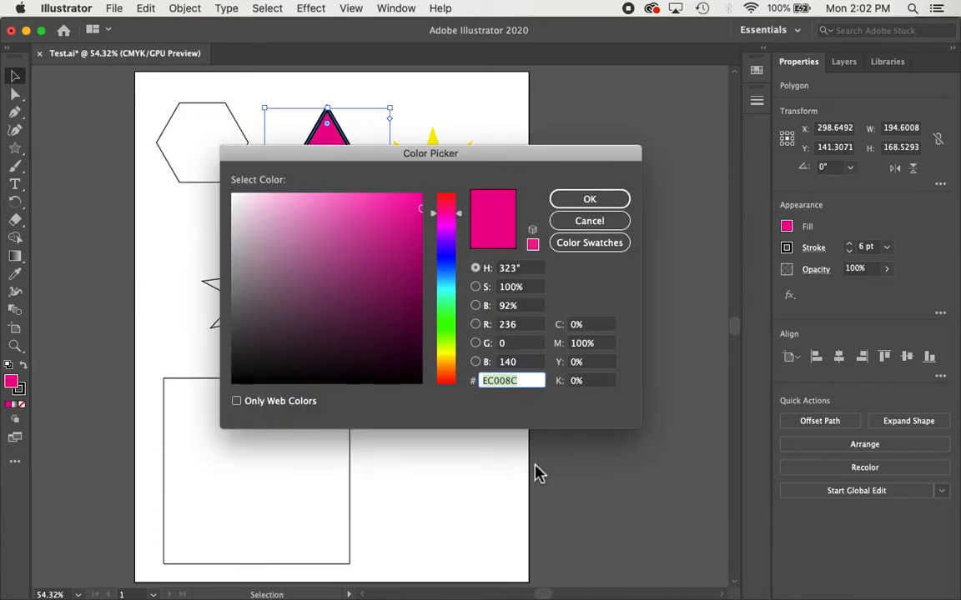
pyautogui.click(406, 292)
pyautogui.click(372, 337)
pyautogui.click(450, 256)
pyautogui.click(396, 280)
pyautogui.click(321, 237)
pyautogui.click(296, 212)
pyautogui.click(384, 253)
pyautogui.click(405, 314)
pyautogui.click(449, 338)
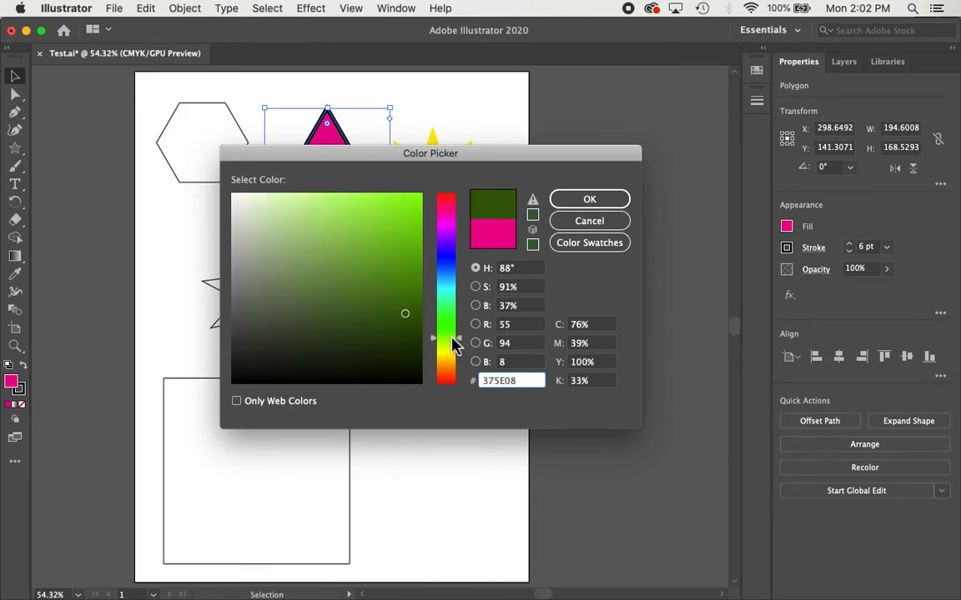
pyautogui.click(403, 257)
pyautogui.click(385, 218)
pyautogui.click(322, 209)
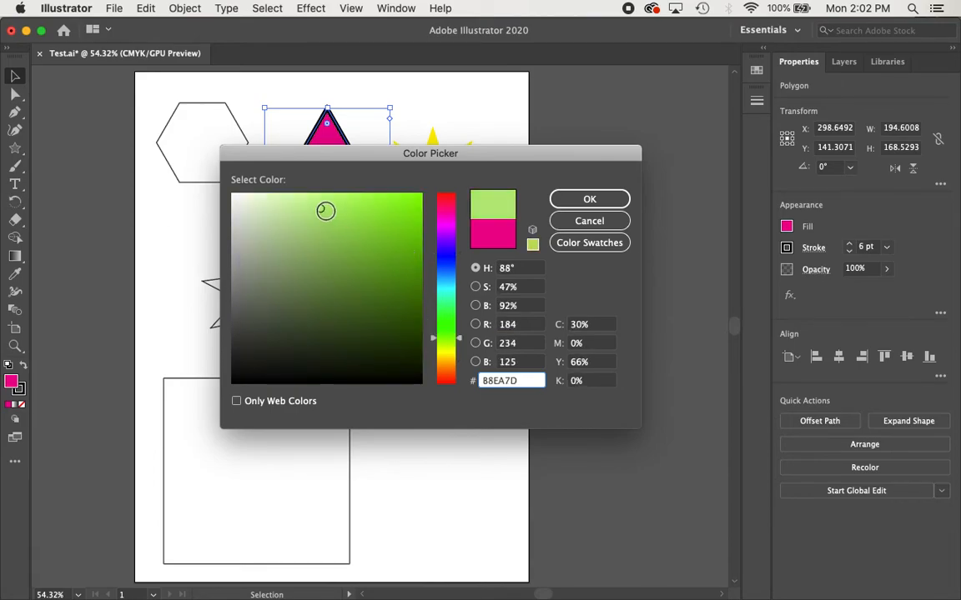
pyautogui.click(317, 311)
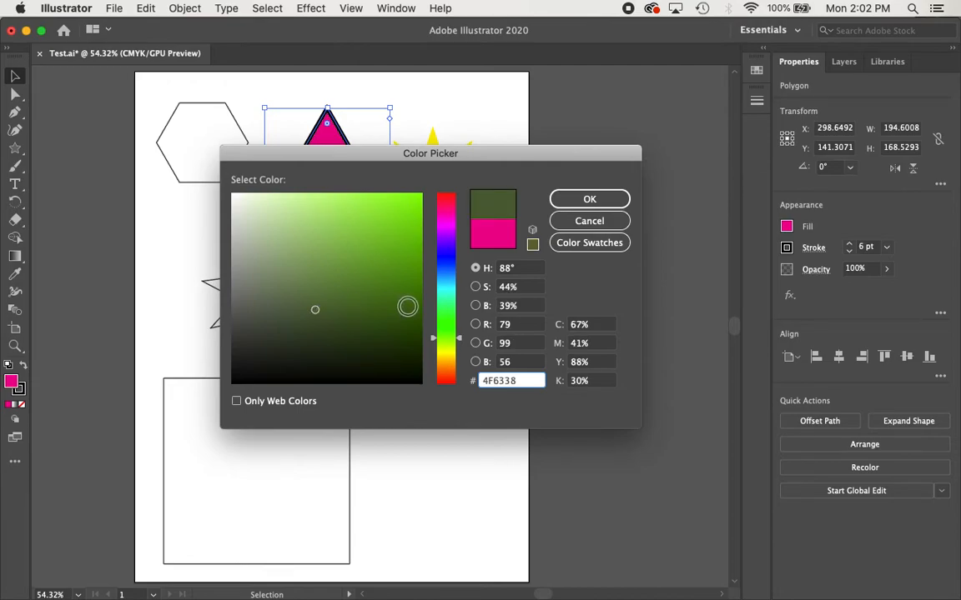
pyautogui.click(408, 307)
pyautogui.click(447, 362)
pyautogui.click(400, 274)
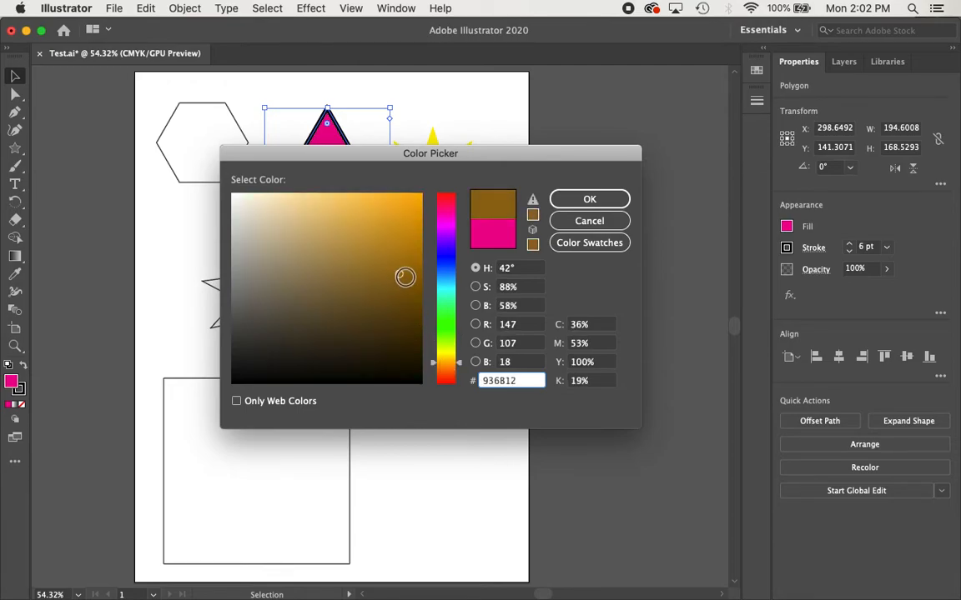
# - Try the hex codes ffffff and 000000 as the triangle's fill color in the Color Picker
pyautogui.moveTo(519, 380); pyautogui.dragTo(480, 385)
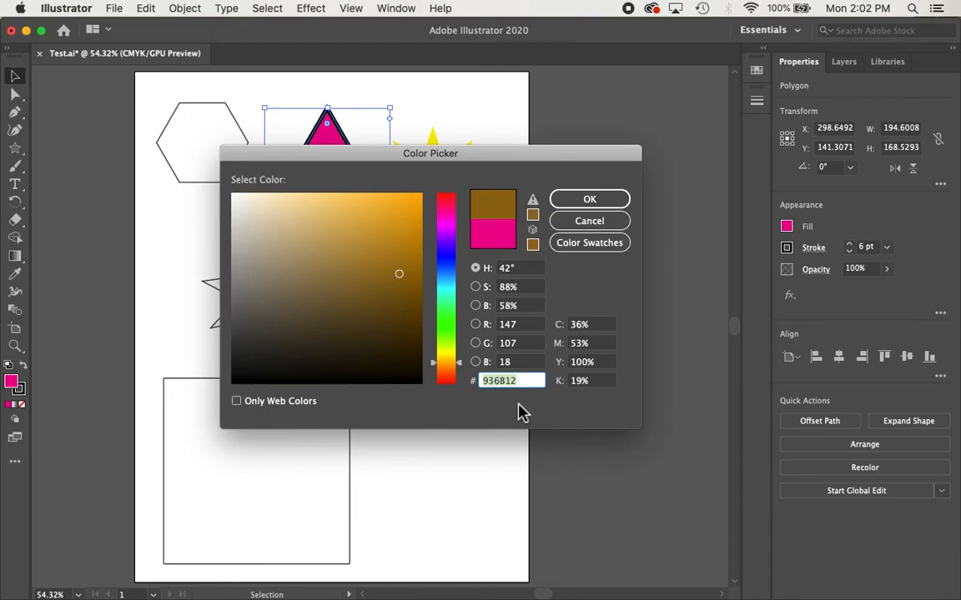
pyautogui.write('fffff')
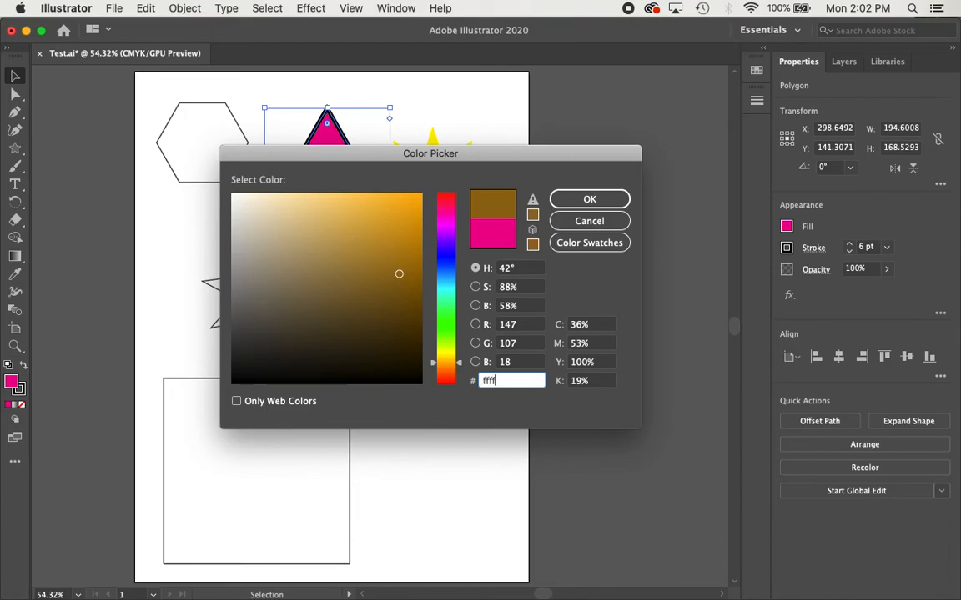
pyautogui.write('f')
pyautogui.press('Tab')
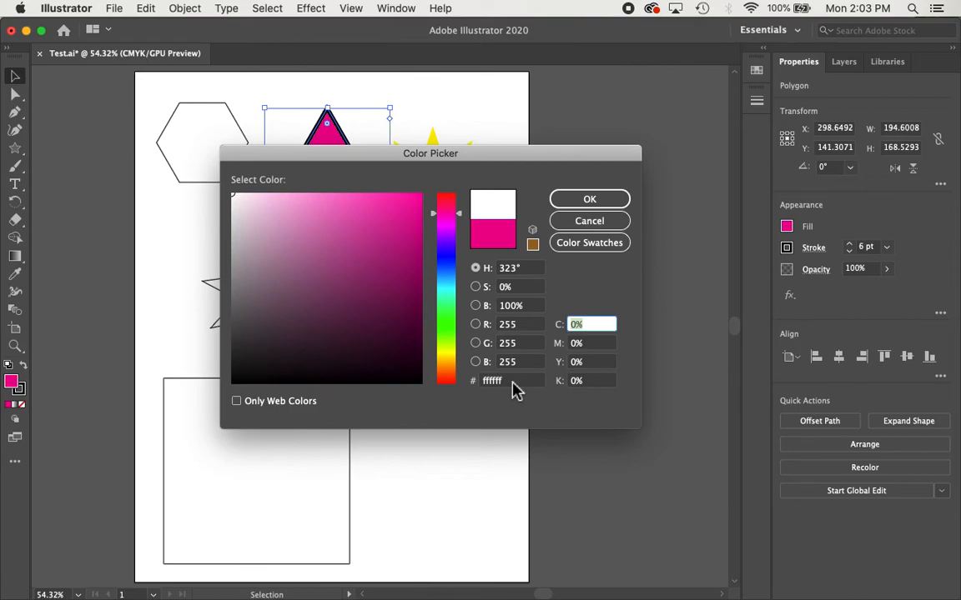
pyautogui.doubleClick(512, 384)
pyautogui.write('000000')
pyautogui.press('Tab')
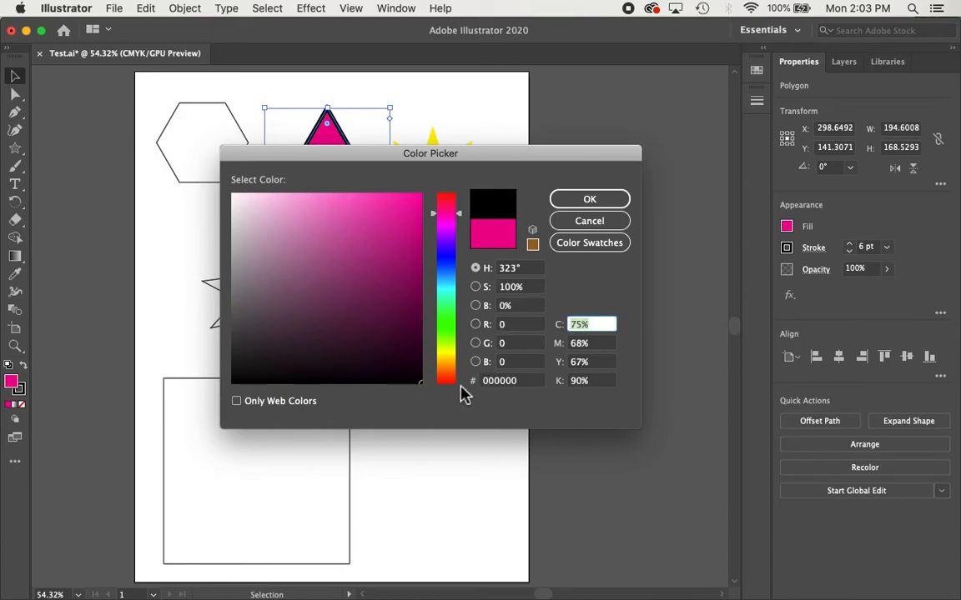
# - Apply the darker magenta ba117d as the triangle's fill and save that color as a new swatch
pyautogui.click(395, 275)
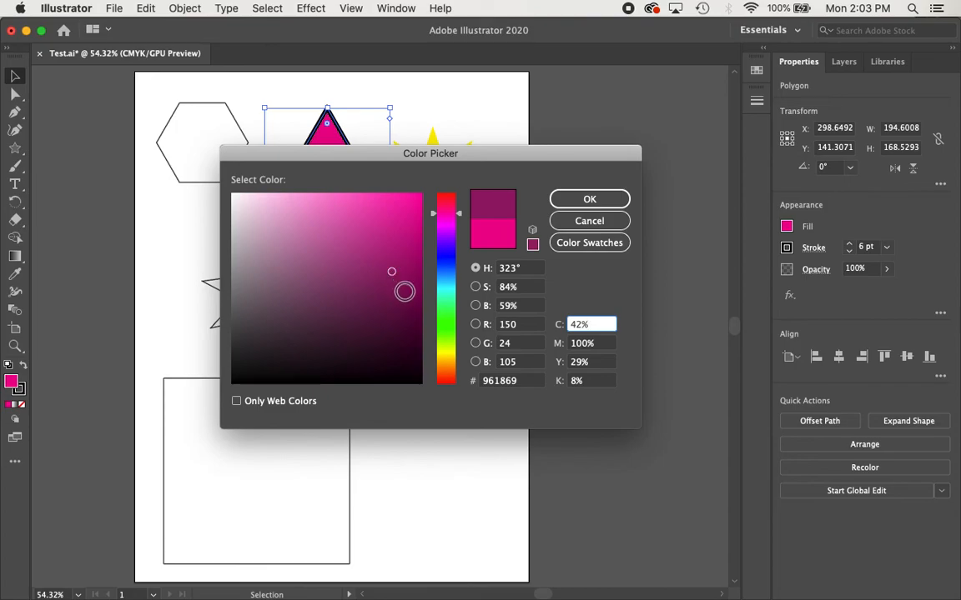
pyautogui.click(410, 249)
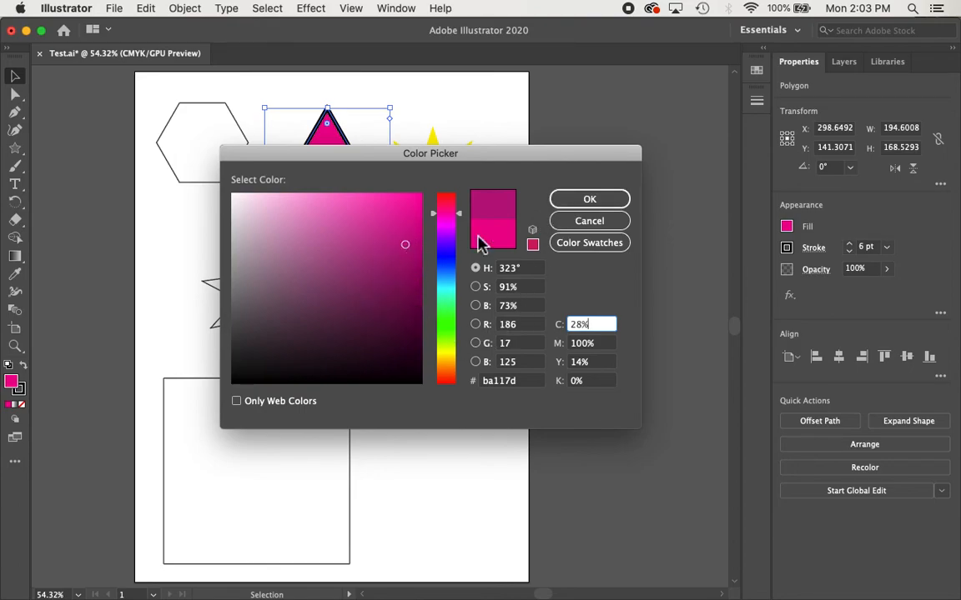
pyautogui.click(610, 204)
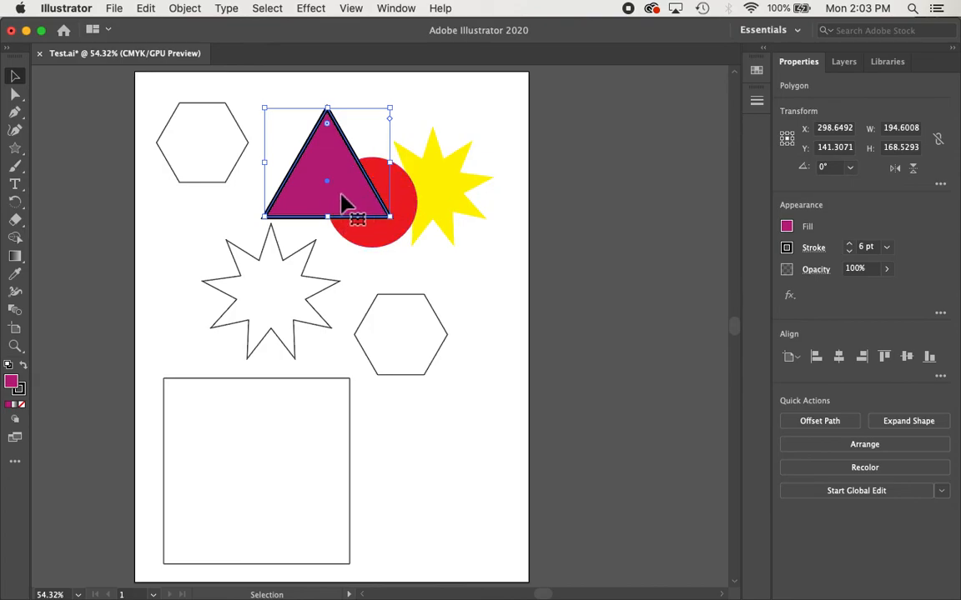
pyautogui.click(788, 229)
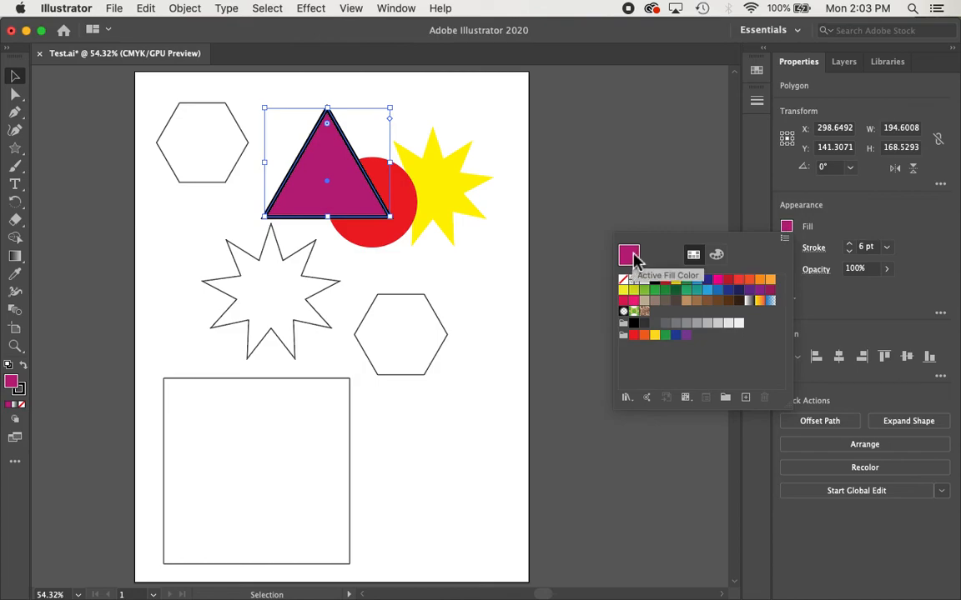
pyautogui.moveTo(635, 262); pyautogui.dragTo(667, 322)
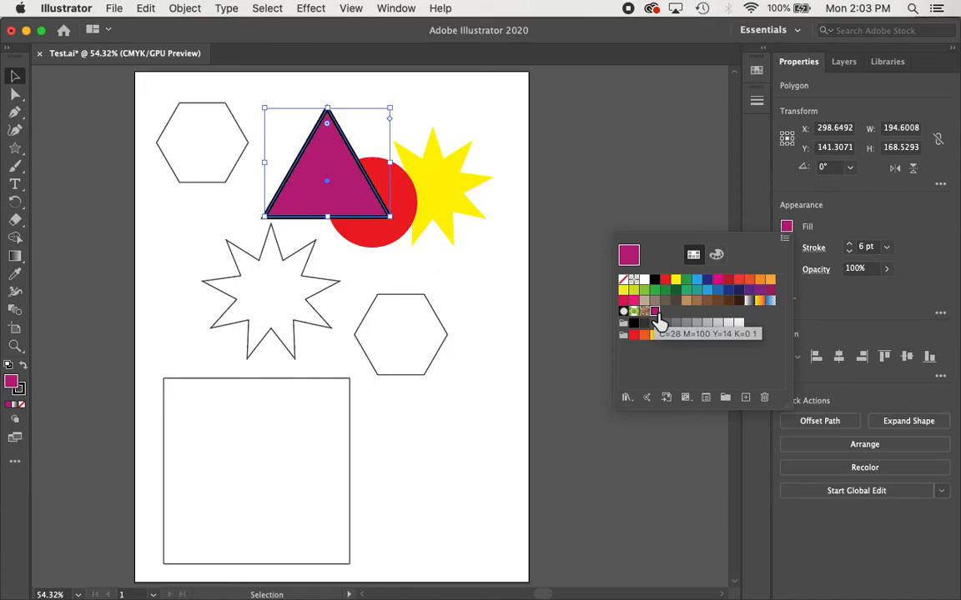
# - Fill the lower hexagon with the saved C=28 M=100 Y=14 K=0 magenta swatch
pyautogui.click(427, 363)
pyautogui.click(431, 368)
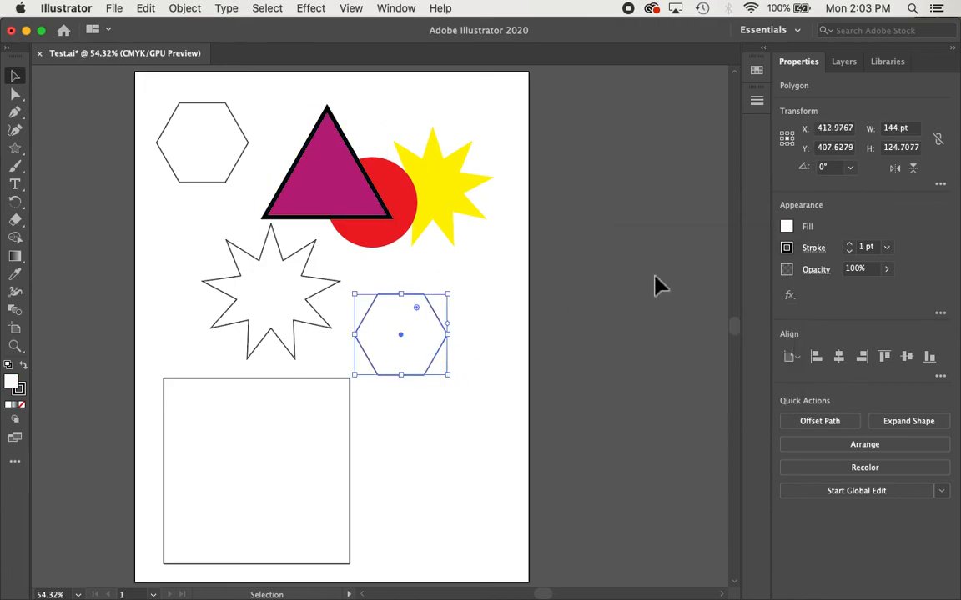
pyautogui.click(786, 226)
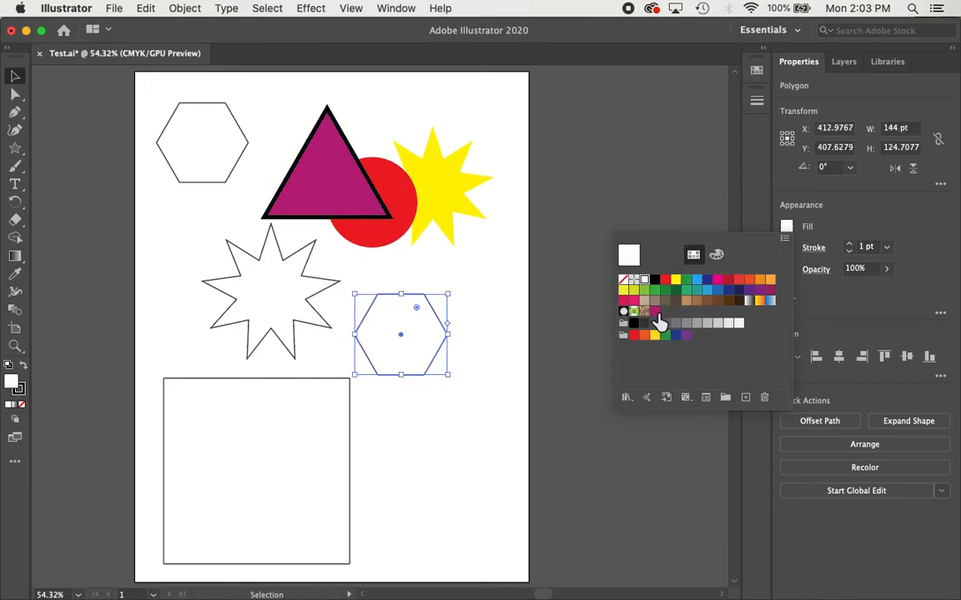
pyautogui.click(655, 313)
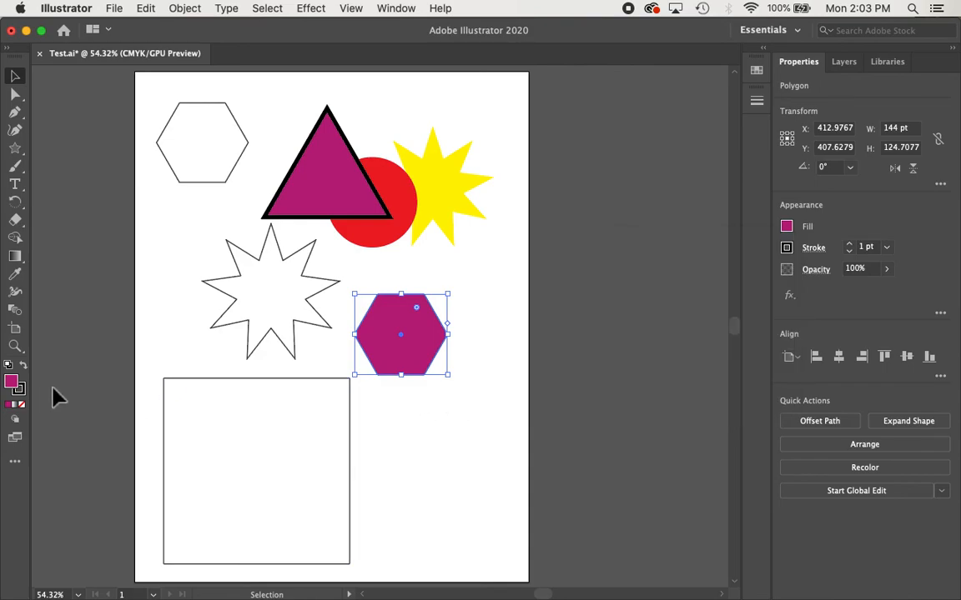
# - Change the lower hexagon's fill to the blue-violet color 796ee5 with the Color Picker
pyautogui.doubleClick(12, 383)
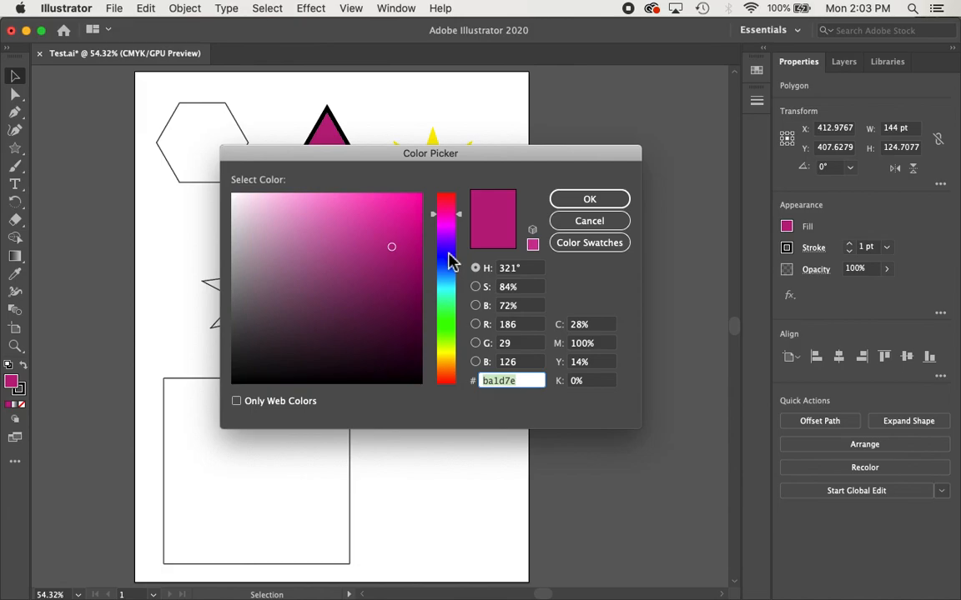
pyautogui.click(444, 252)
pyautogui.click(329, 213)
pyautogui.click(590, 200)
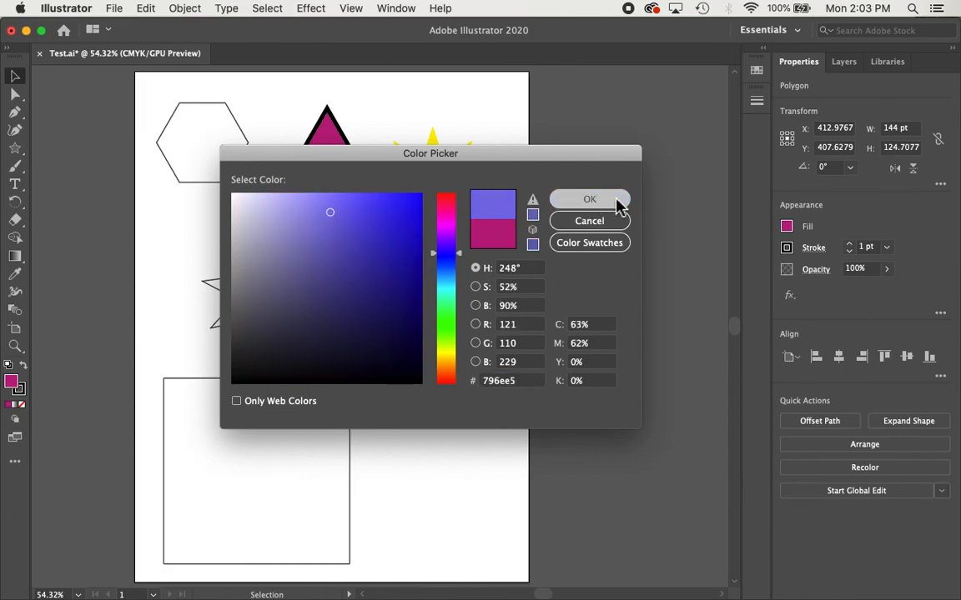
# - Save the hexagon's blue-violet fill as a new swatch, then collapse the document swatches
pyautogui.click(759, 74)
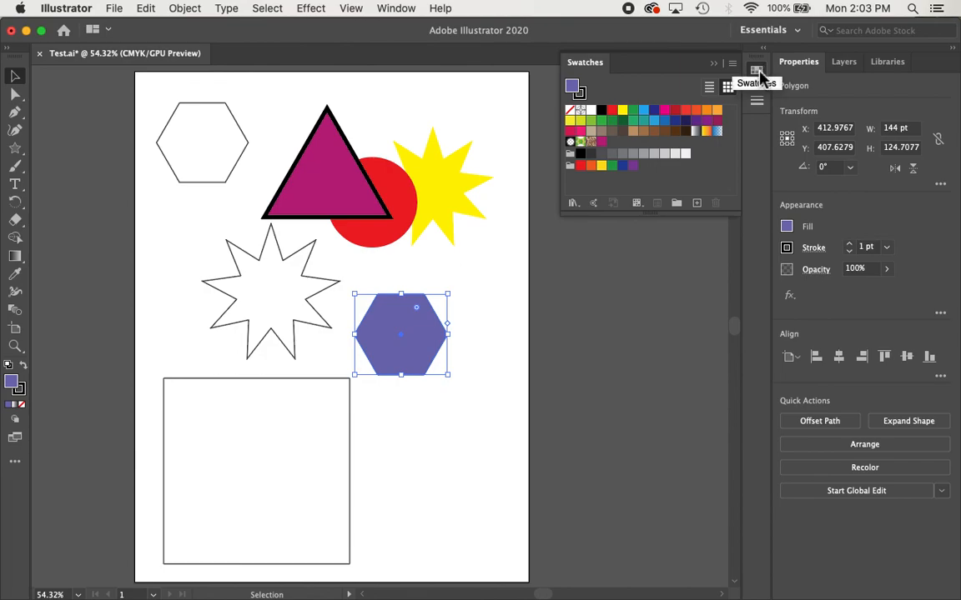
pyautogui.moveTo(574, 88); pyautogui.dragTo(620, 150)
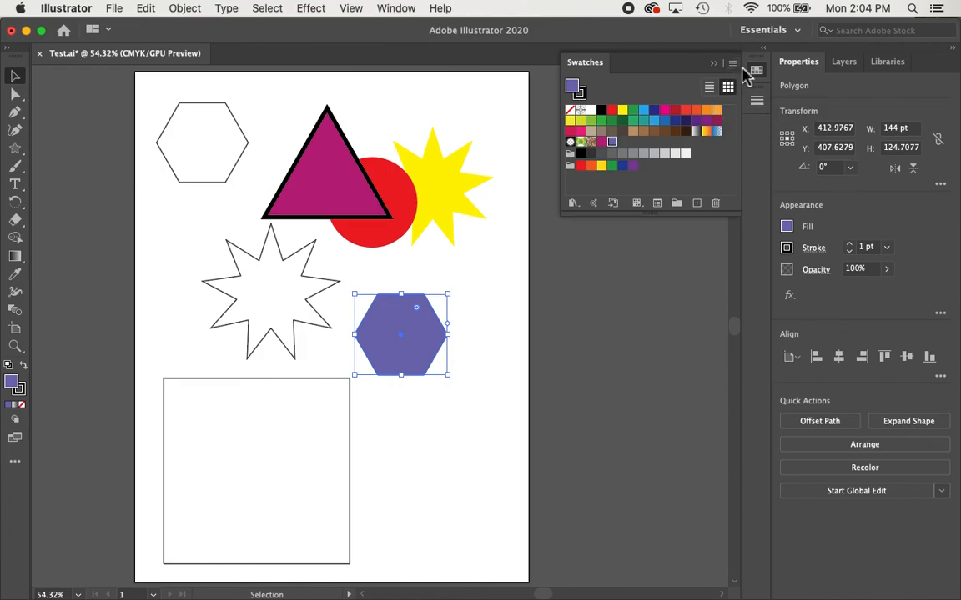
pyautogui.click(715, 64)
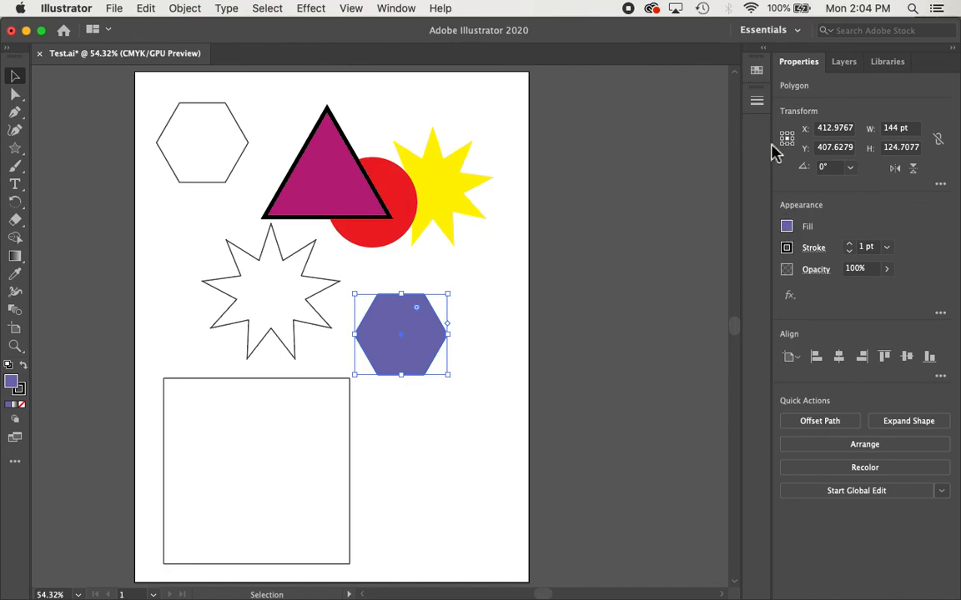
# - Select the large white star below the triangle
pyautogui.click(316, 332)
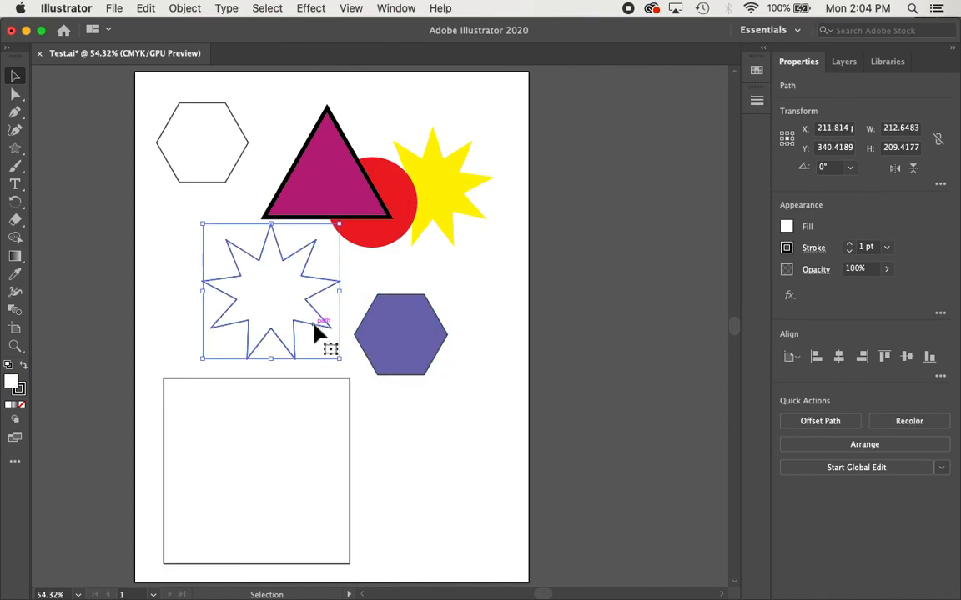